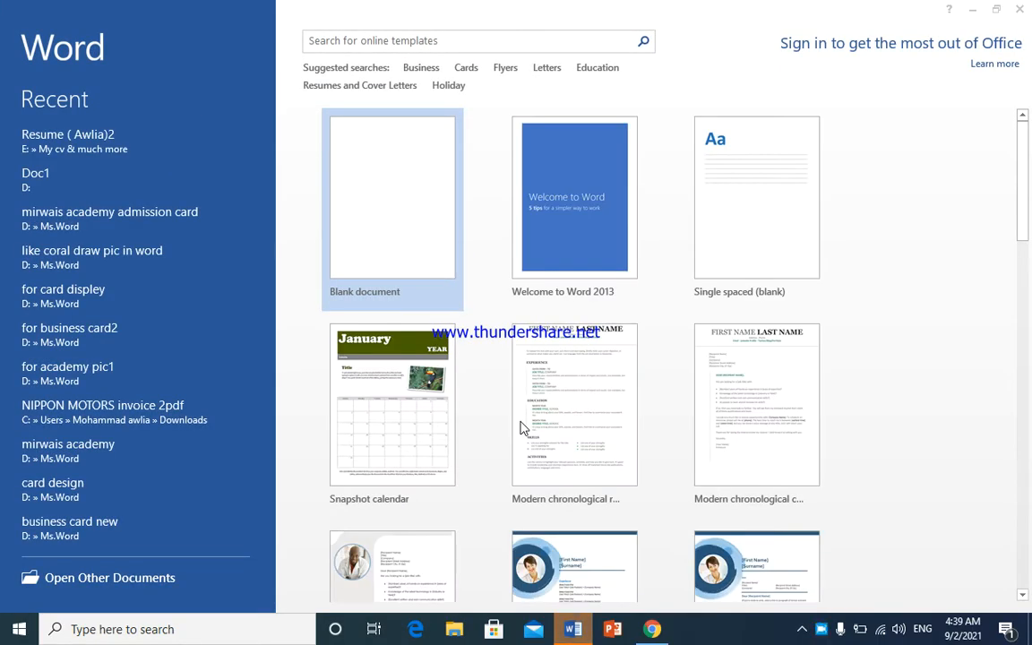
- Create a blank document and set the paragraph spacing after to 0 pt
click(392, 234)
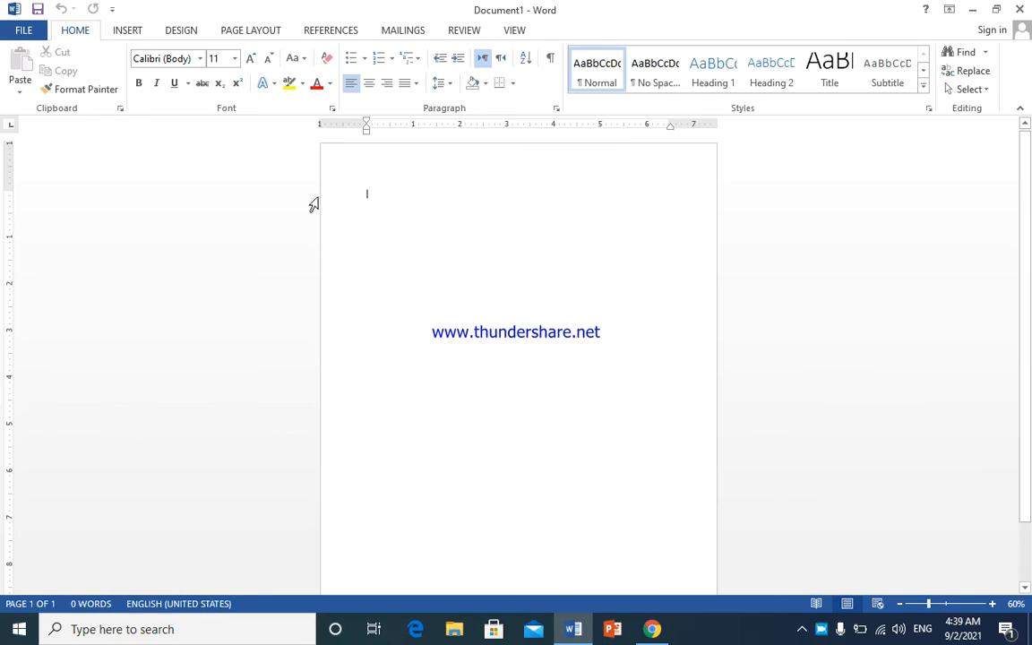
click(253, 31)
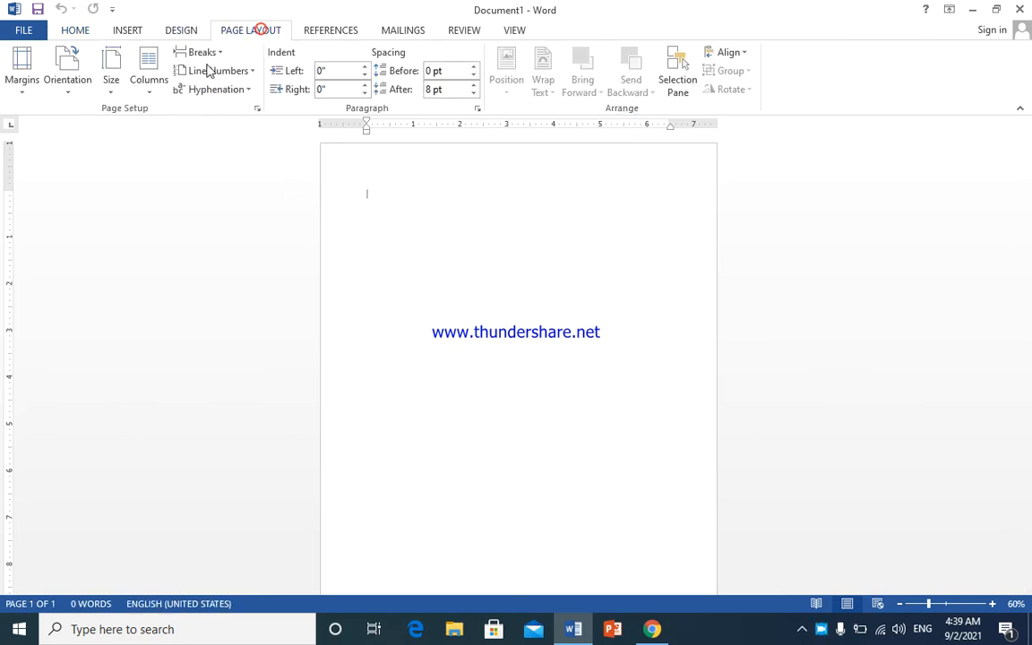
click(474, 86)
click(473, 93)
click(474, 93)
click(474, 93)
click(473, 86)
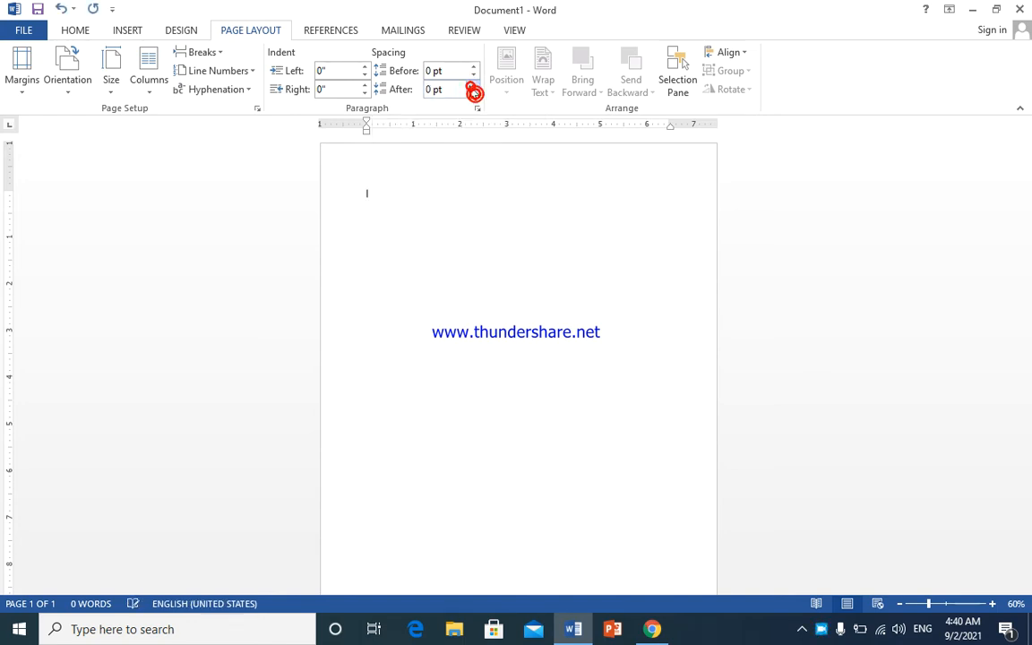
- Set the paper size to A4 with Normal 1" margins on all sides
click(112, 80)
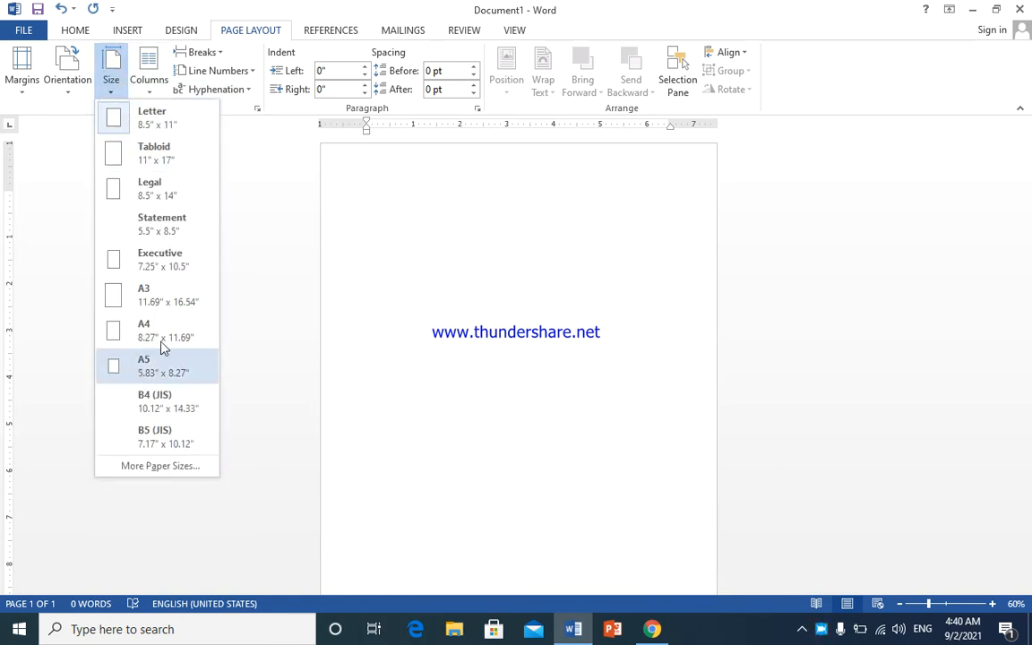
click(166, 336)
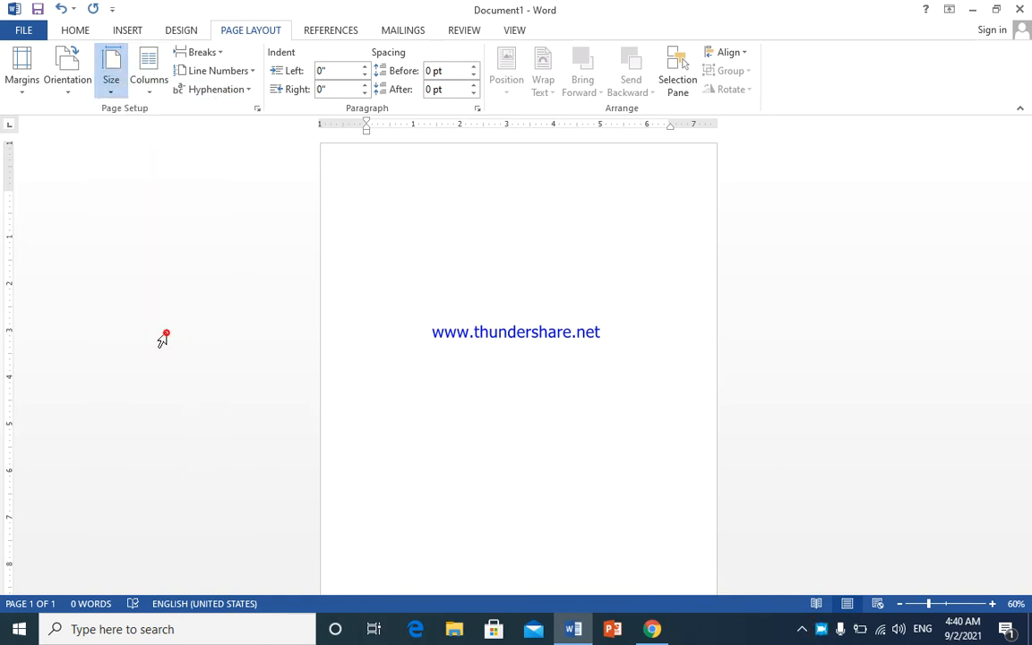
click(32, 89)
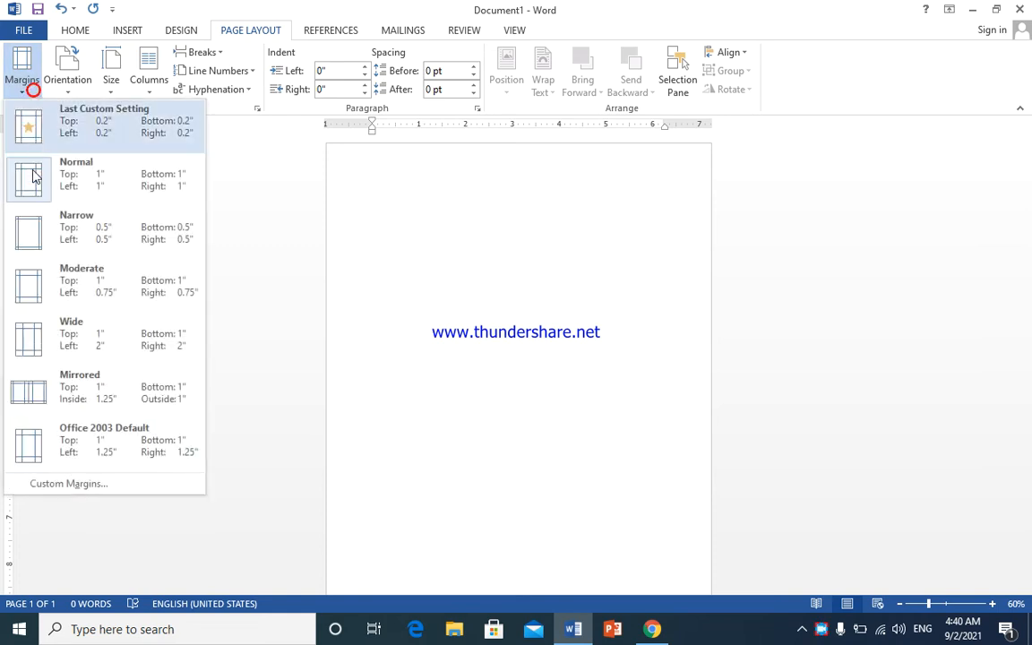
click(100, 166)
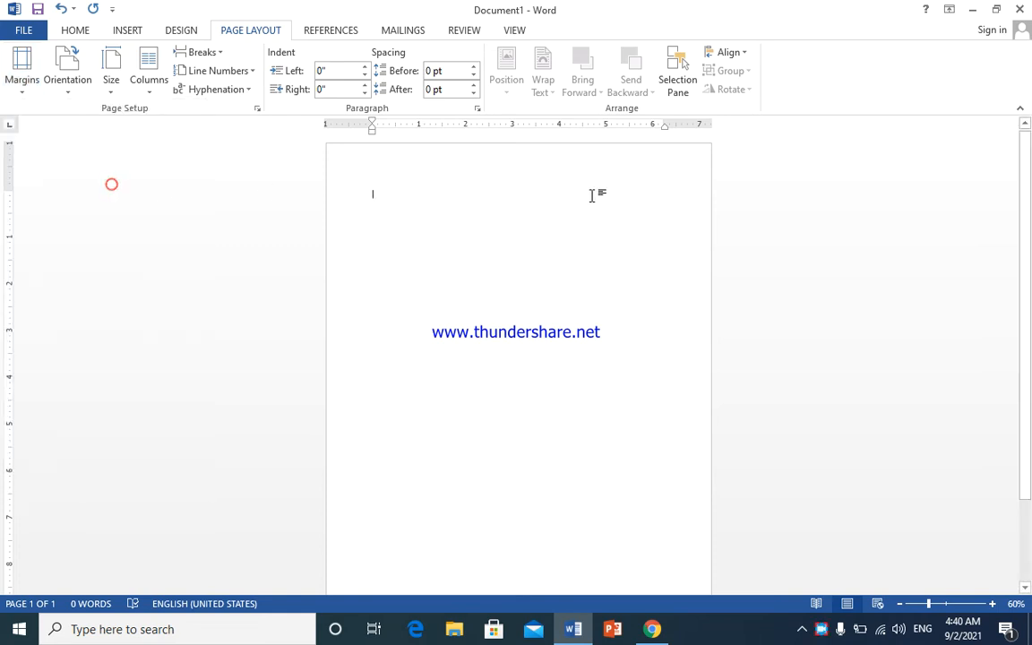
- Change the page orientation to Landscape
click(992, 603)
click(991, 602)
click(992, 603)
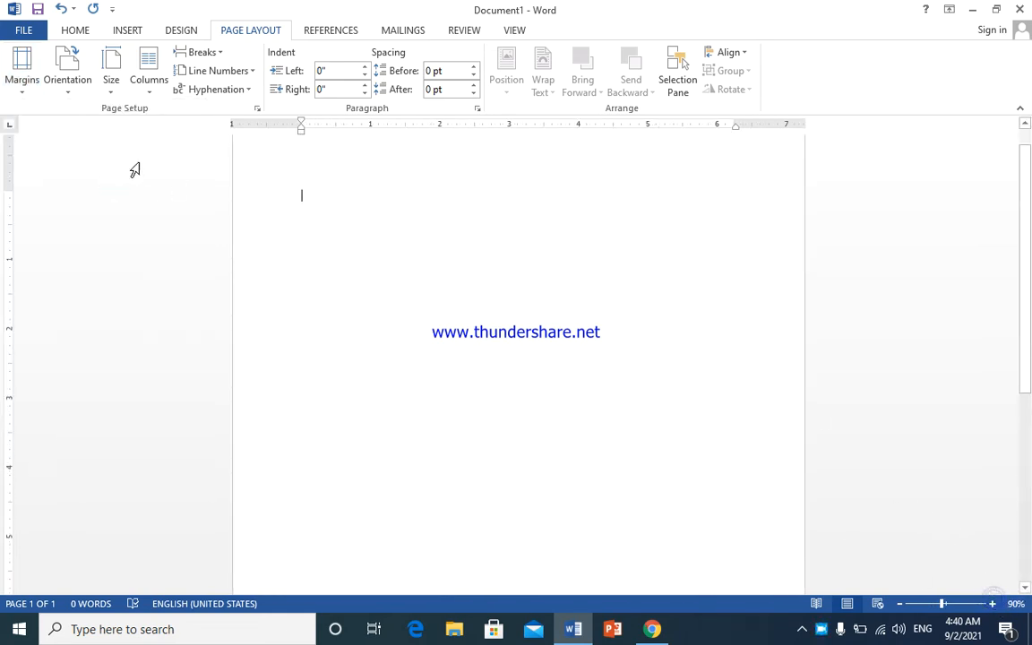
click(81, 94)
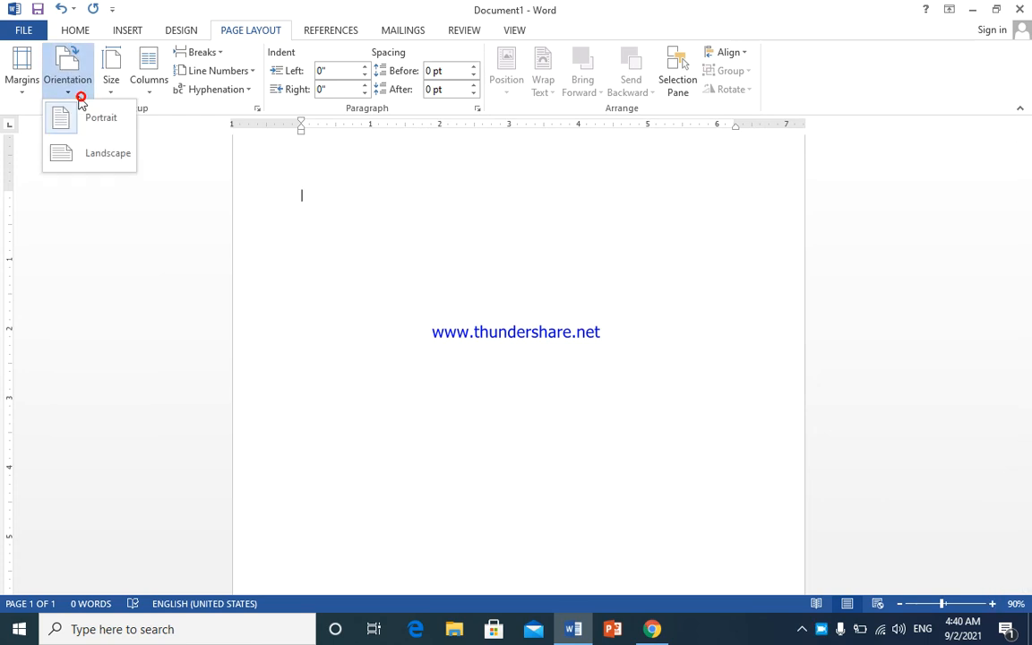
click(90, 165)
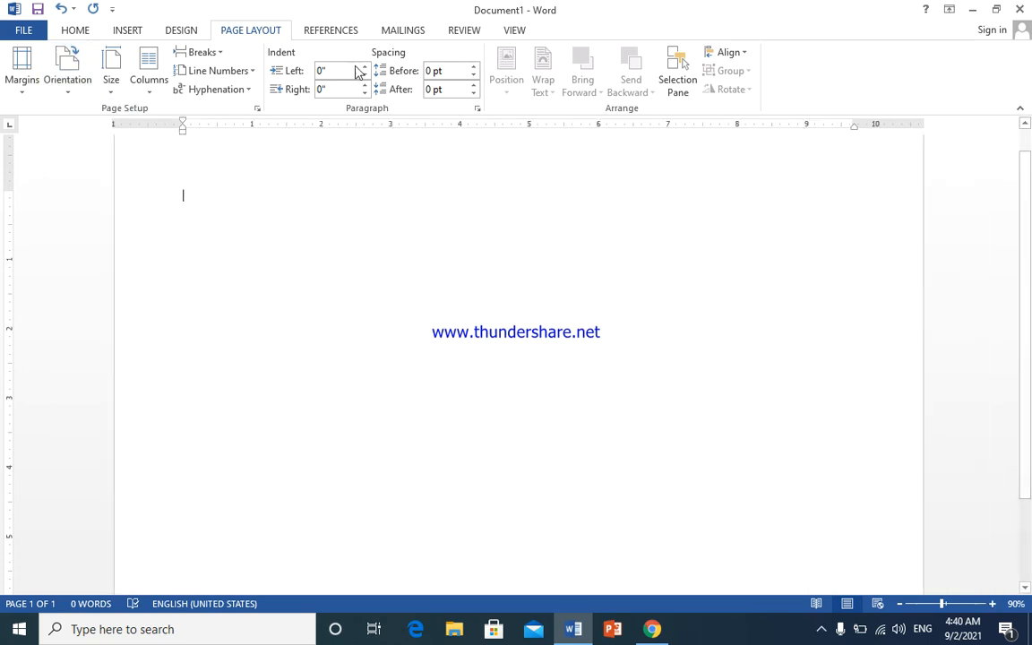
- Zoom the document to page width
click(452, 27)
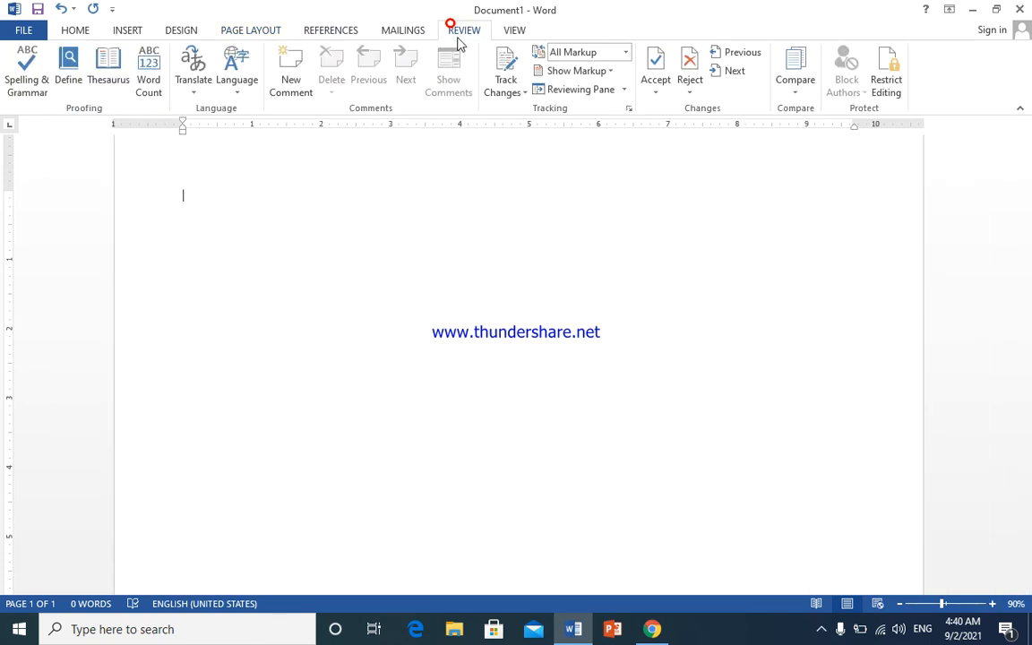
click(515, 29)
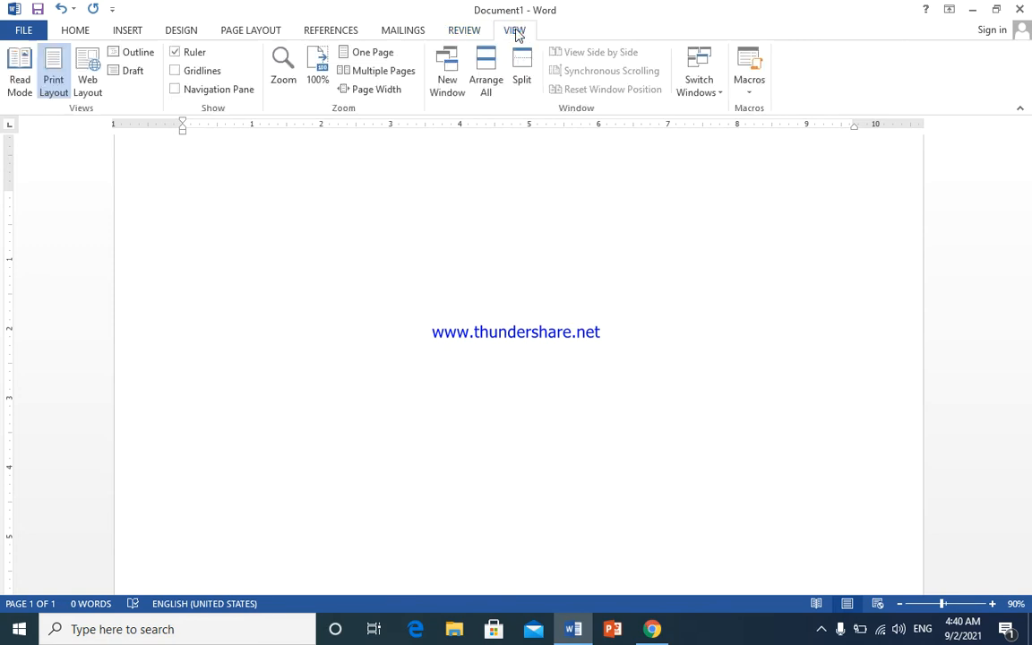
click(388, 91)
scroll(525, 312, up, 1)
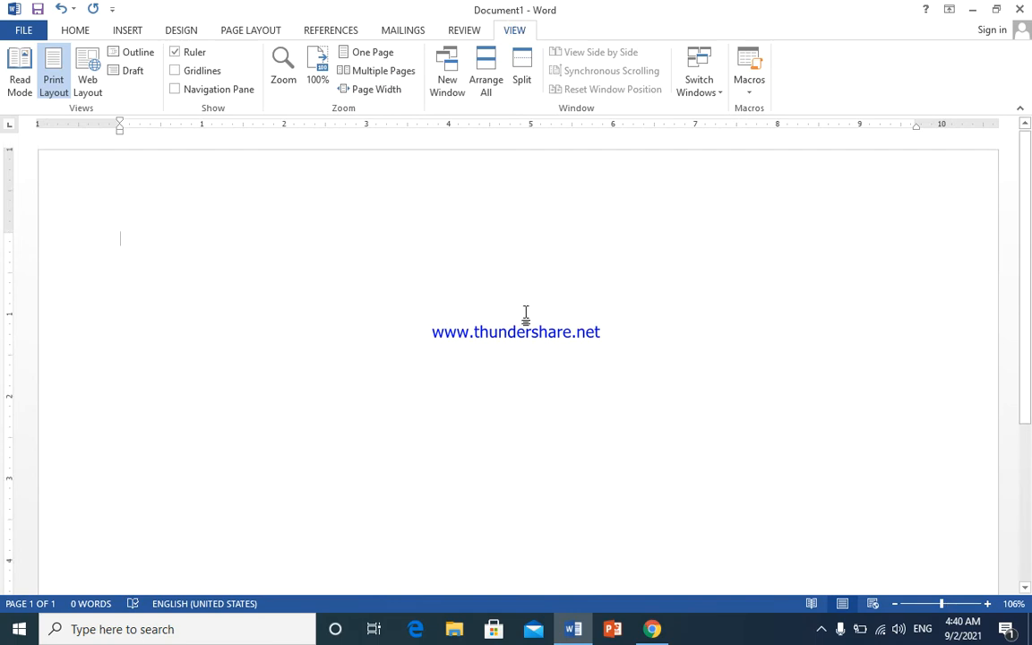
scroll(528, 316, down, 5)
scroll(533, 324, up, 5)
- Set the page color to a light gold tint from the theme colors
click(178, 32)
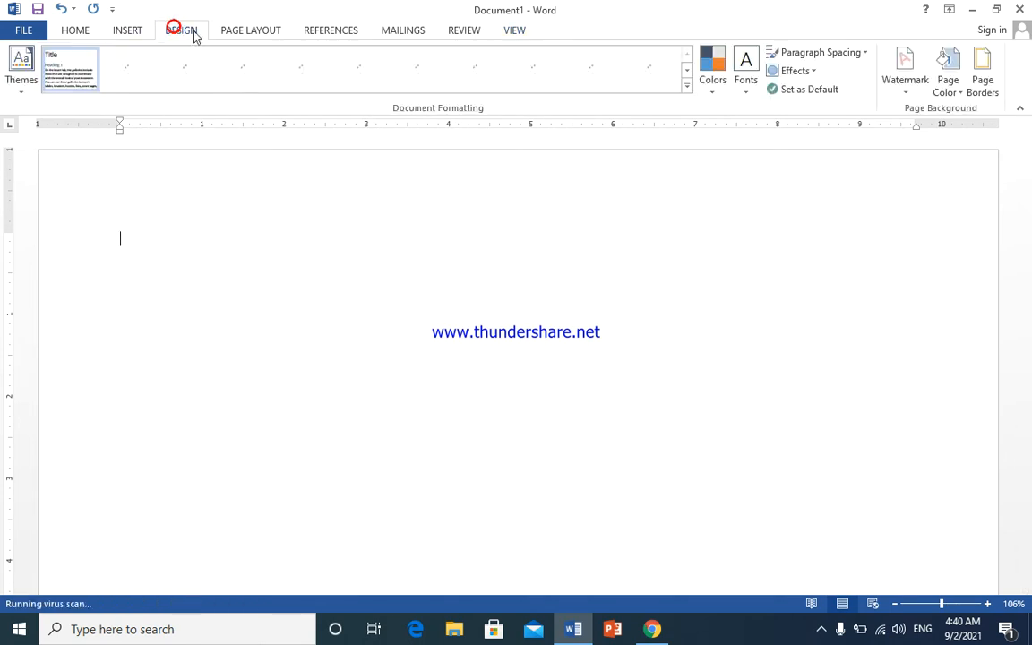
click(966, 100)
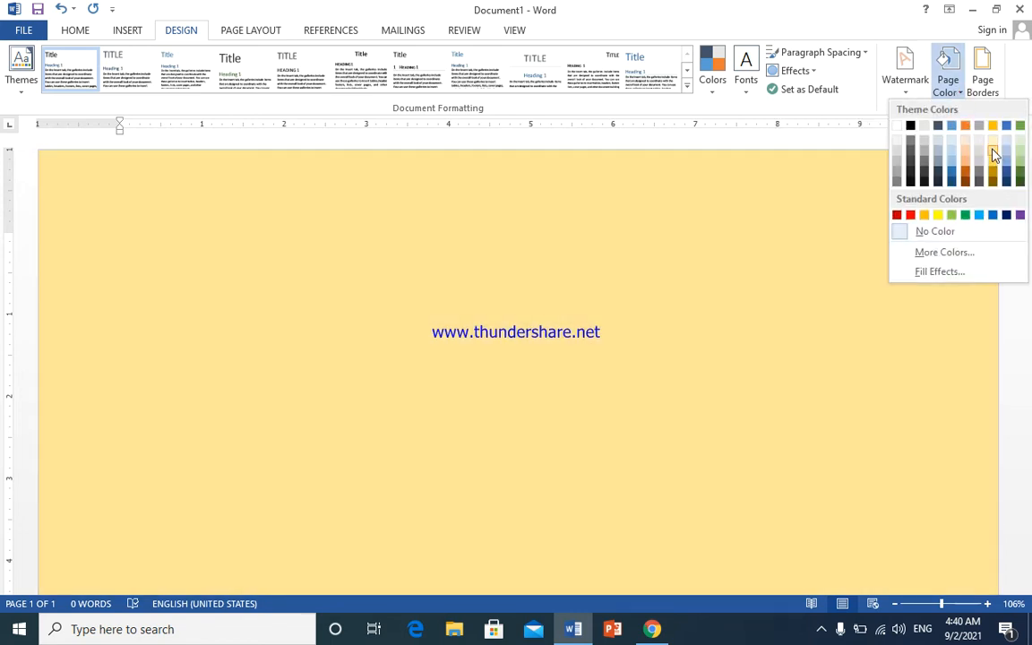
click(992, 152)
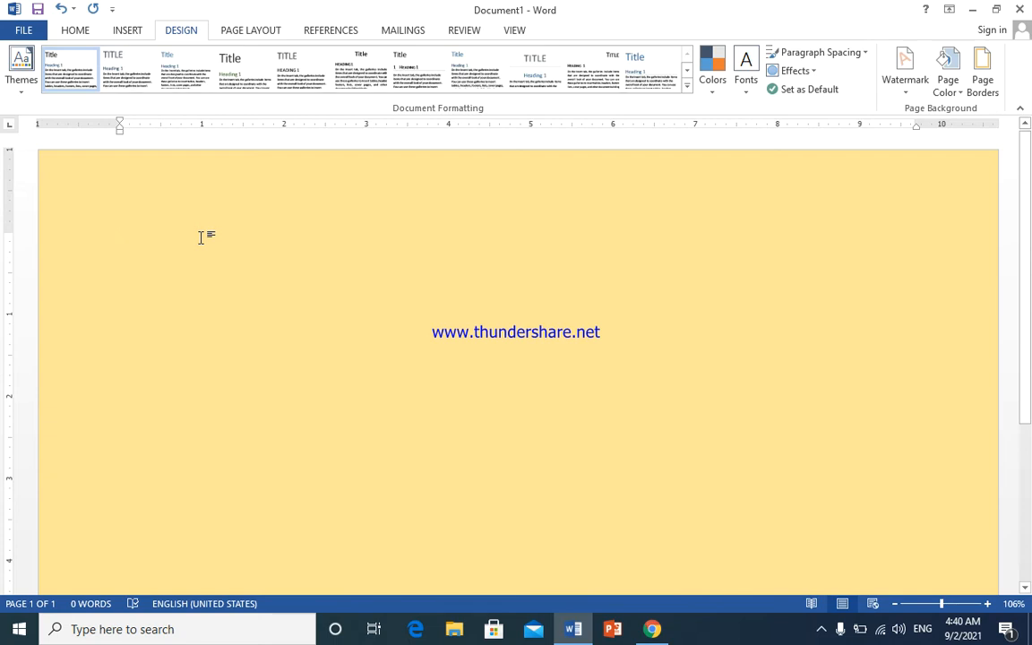
- Enter the title "Employee Attendance Sheet" on the first line and start a new line below it
text(em)
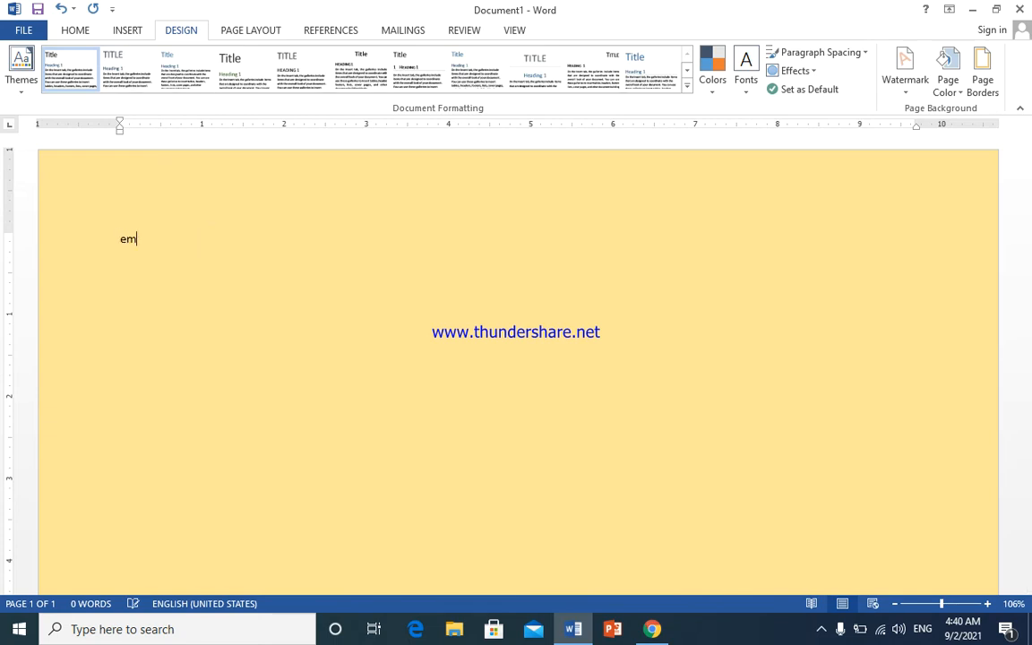
text(ployee )
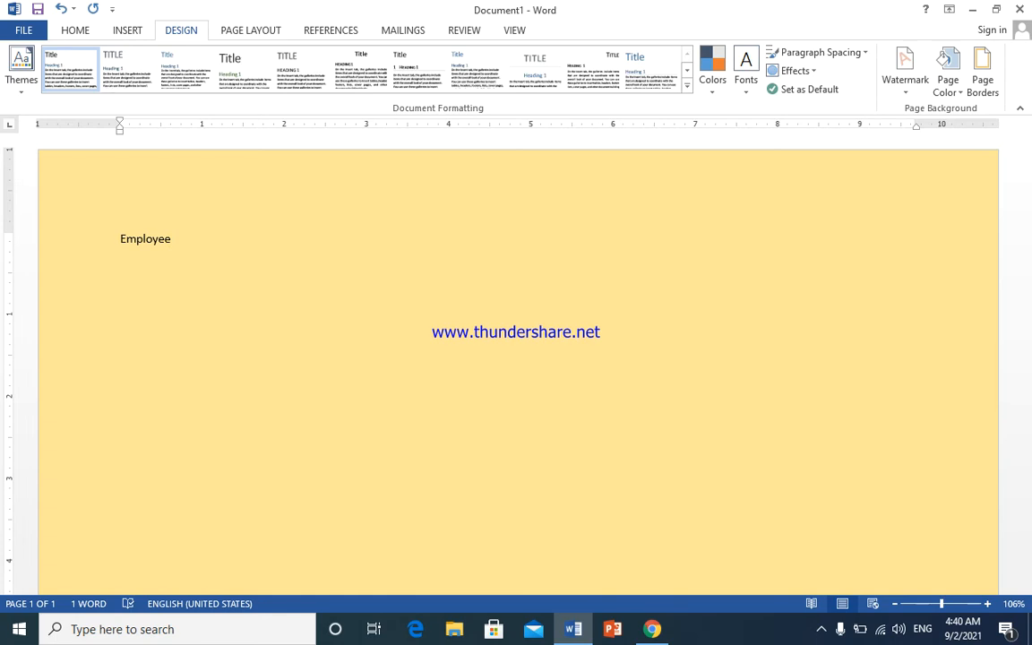
text(A)
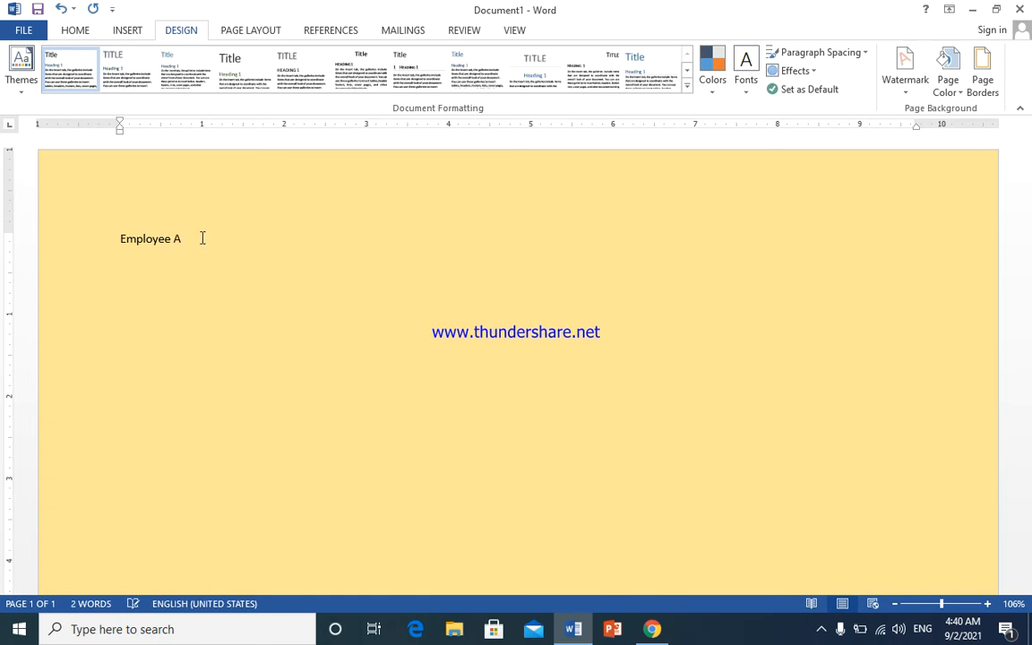
text(ttendance Sheet)
key(Return)
- Add the label "Employee Name:" below the title, followed by a long underscore blank
text(employee nam)
key(BackSpace)
key(BackSpace)
key(BackSpace)
text(Name:)
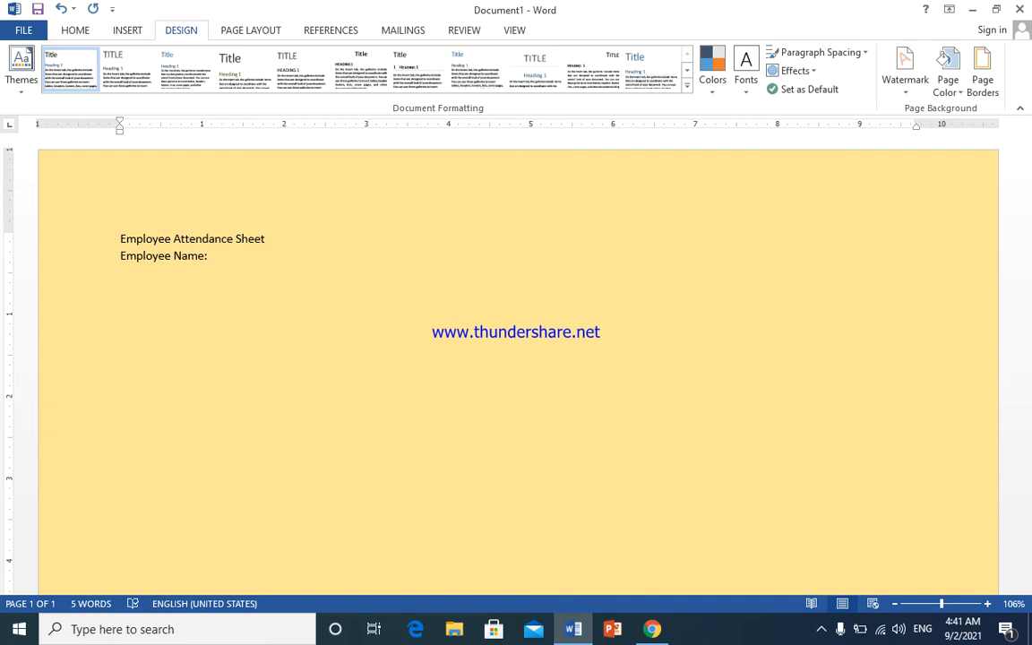
text(_________________________________)
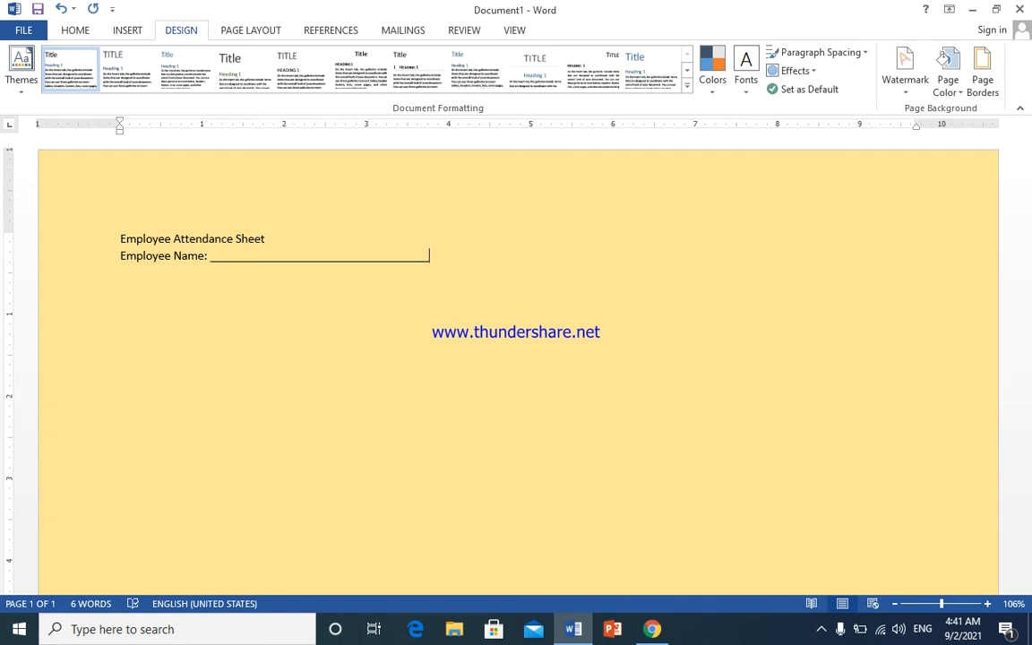
- Add the label "department:" with an underscore blank after the employee name field on the same line
key(Tab)
text(departmn)
key(BackSpace)
text(n)
key(BackSpace)
text(ent: ___________________________)
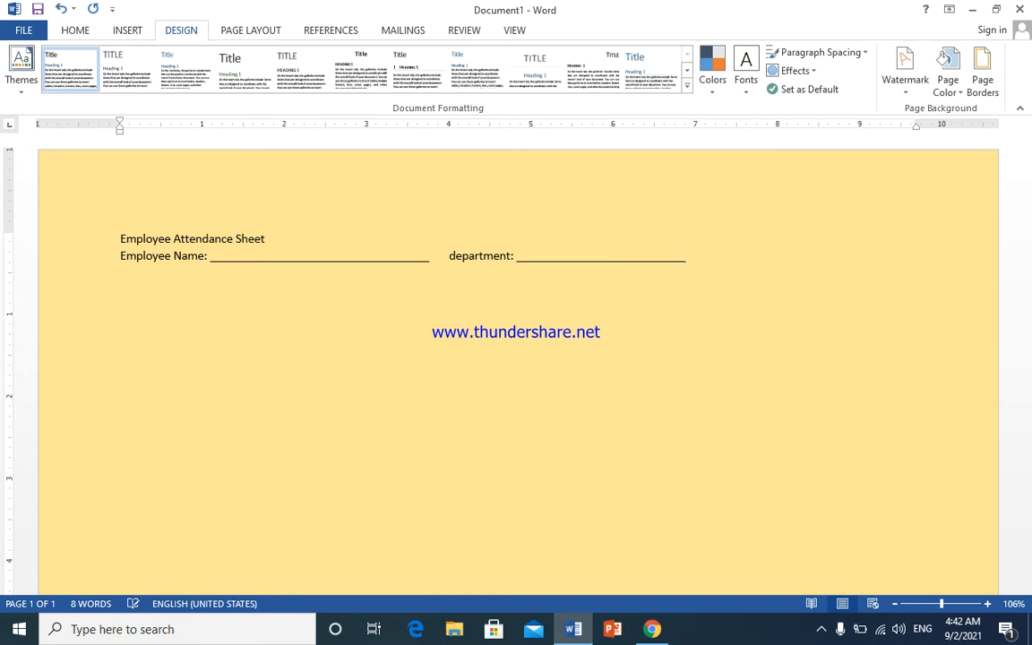
- Add the label "position:" after the department field, with an underscore blank reaching the end of the line
key(Tab)
text(position)
text(:)
text( ____________________)
text(_____)
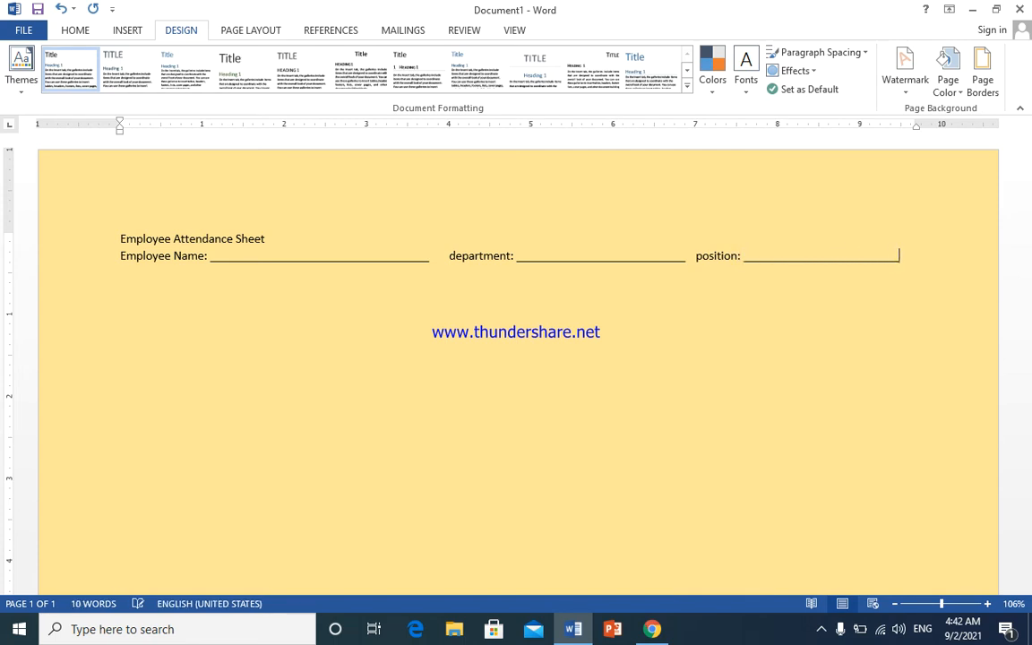
key(BackSpace)
key(BackSpace)
key(BackSpace)
- Add "Address:" and "phone number:" labels with underscore blanks on the next line, filling it to the margin
text(address)
key(BackSpace)
text(: _______________)
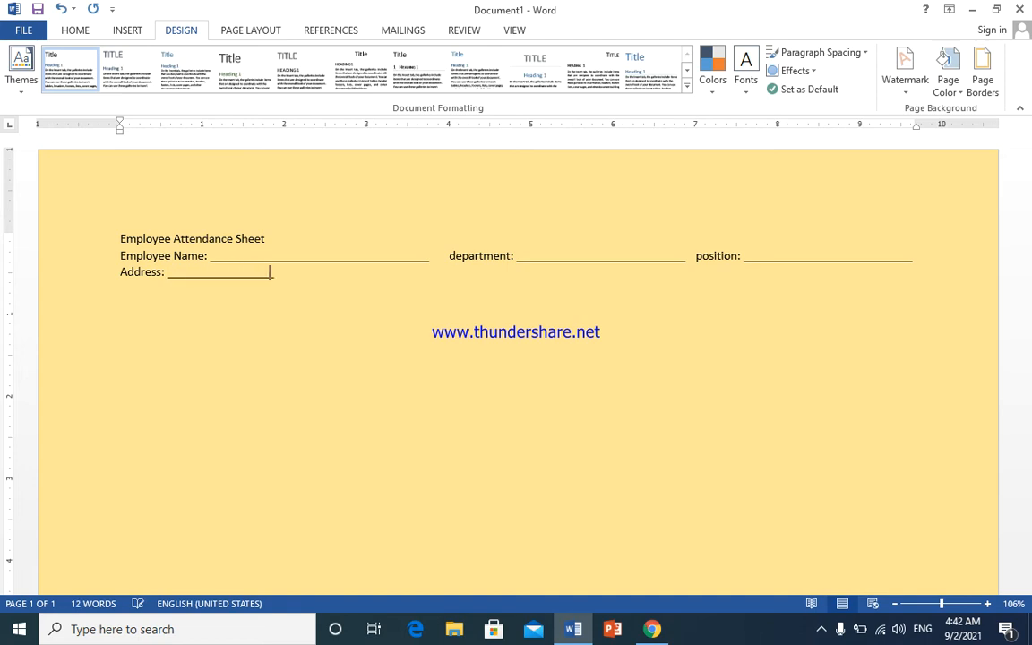
text(_________________________________)
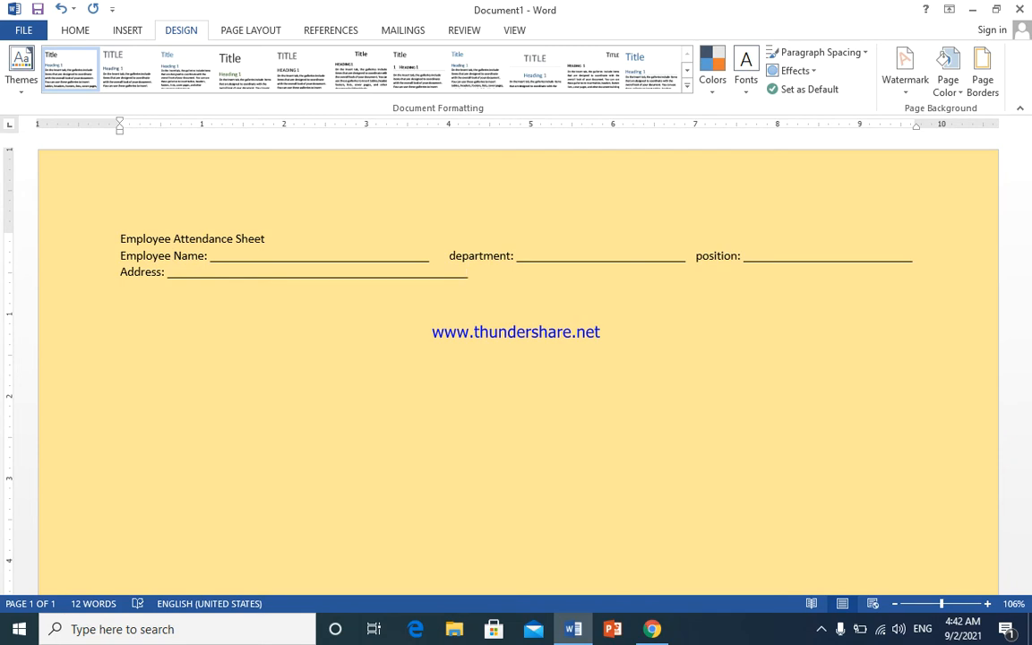
key(Tab)
text(phone number: __________________________________________)
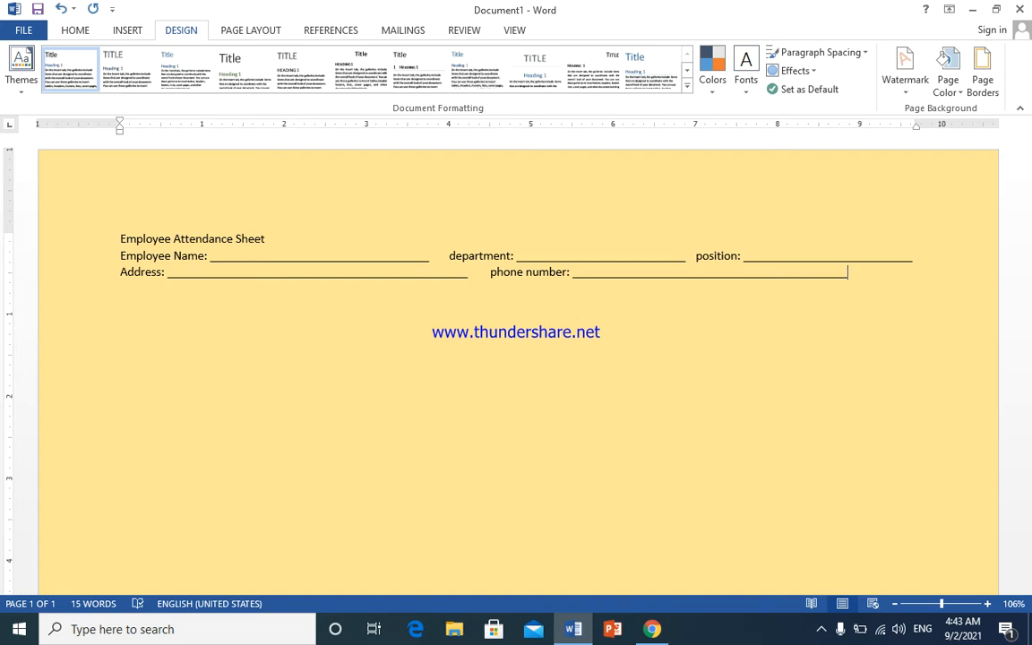
text(__________)
- Insert a table with 32 columns and 13 rows below the employee detail lines
click(127, 30)
click(109, 90)
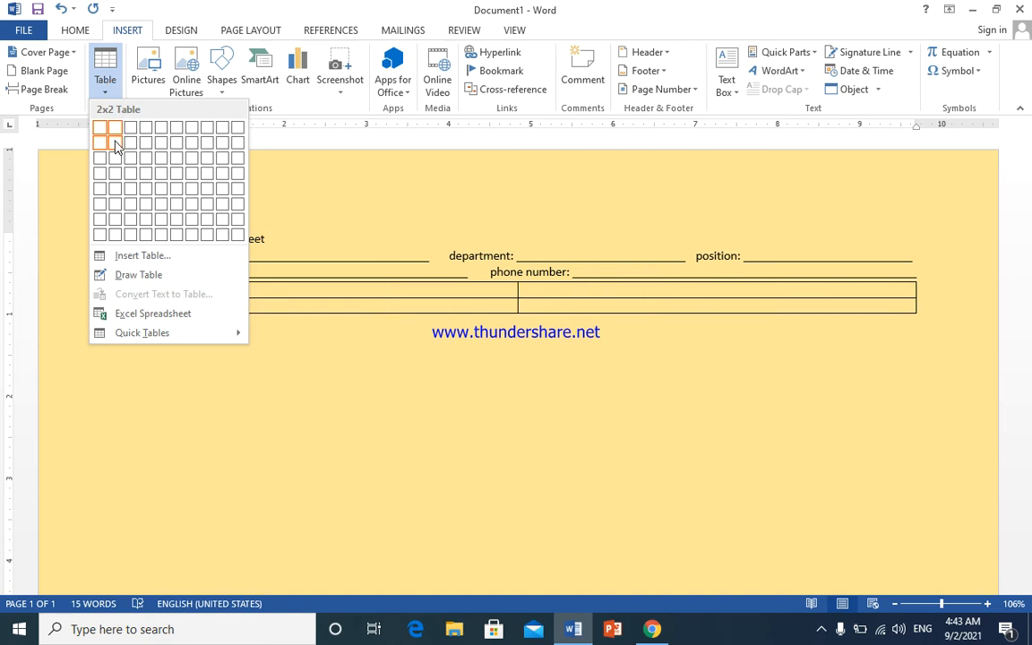
click(134, 255)
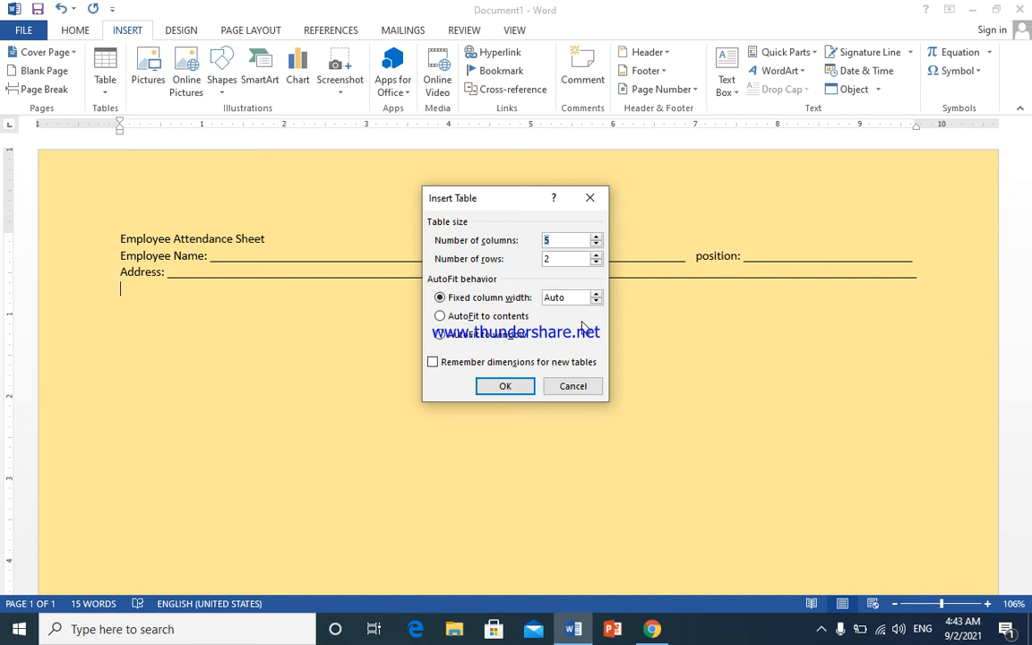
text(32)
double_click(562, 260)
text(13)
click(505, 385)
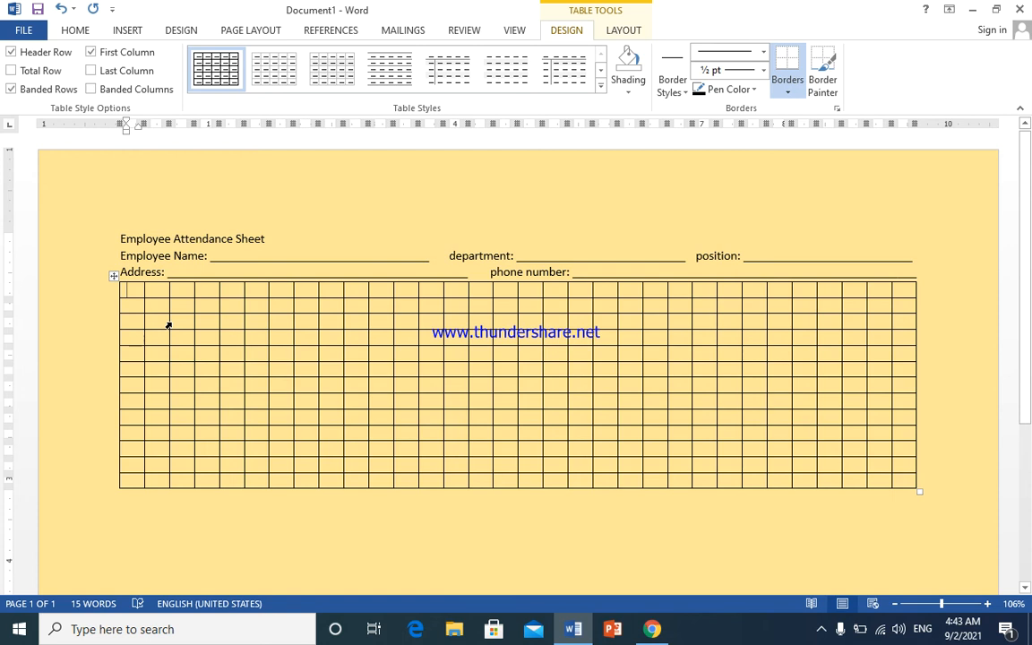
- Fill the first three cells of the table's first column with Date, January and February
text(date)
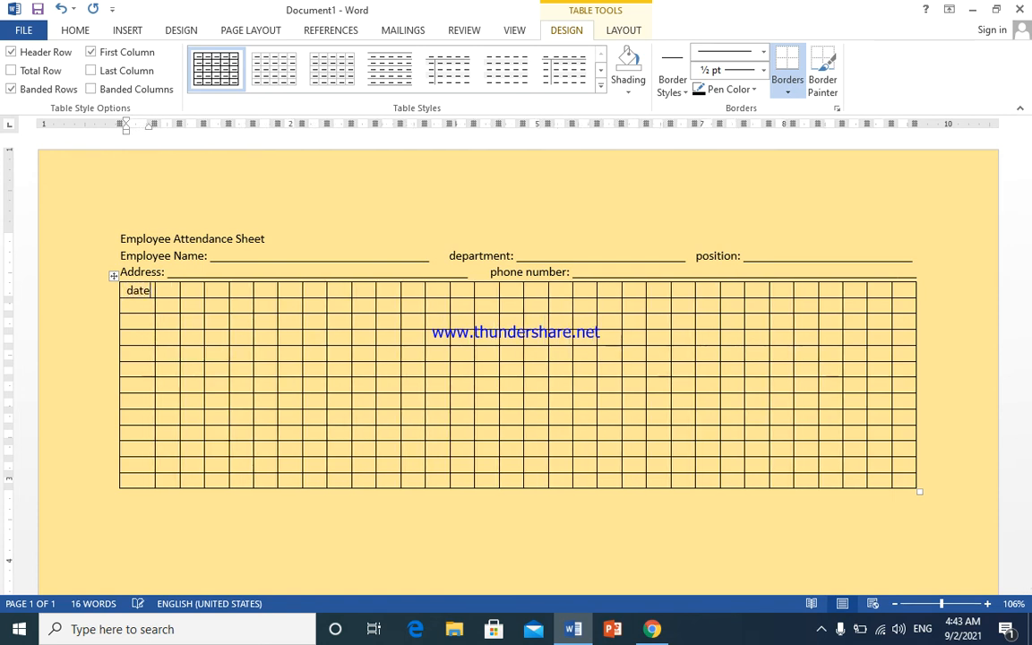
key(Down)
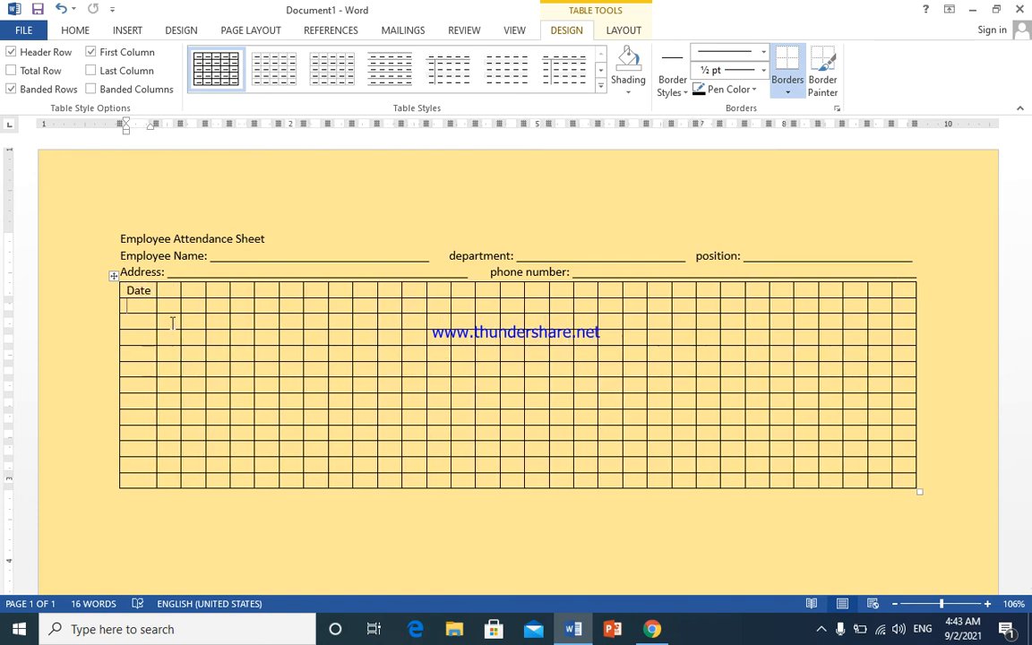
text(janu)
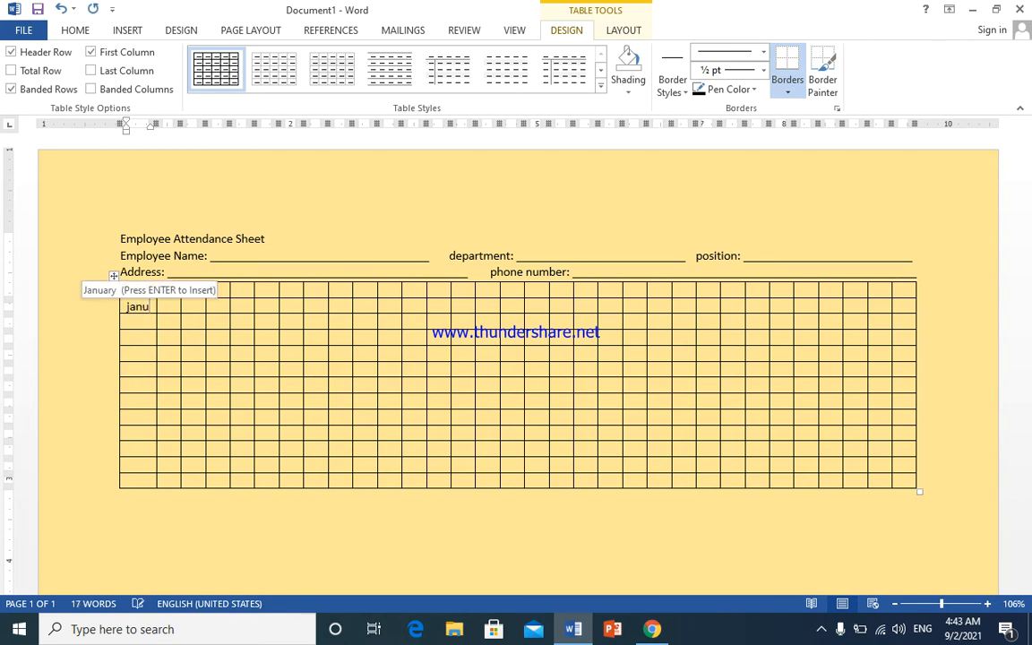
key(Return)
key(Down)
text(feb)
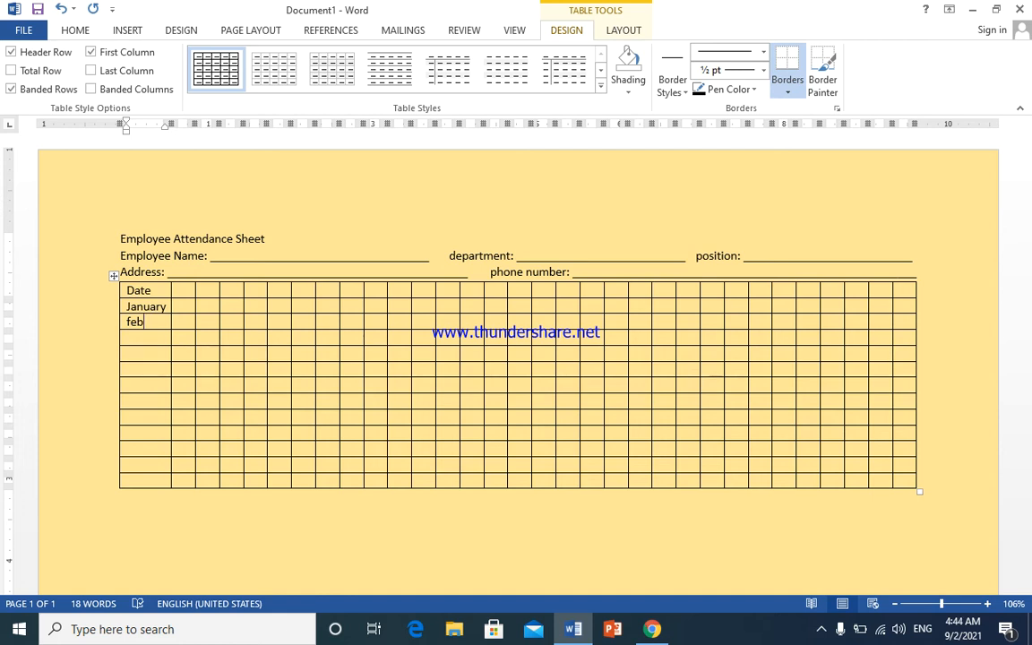
text(ru)
key(BackSpace)
text(u)
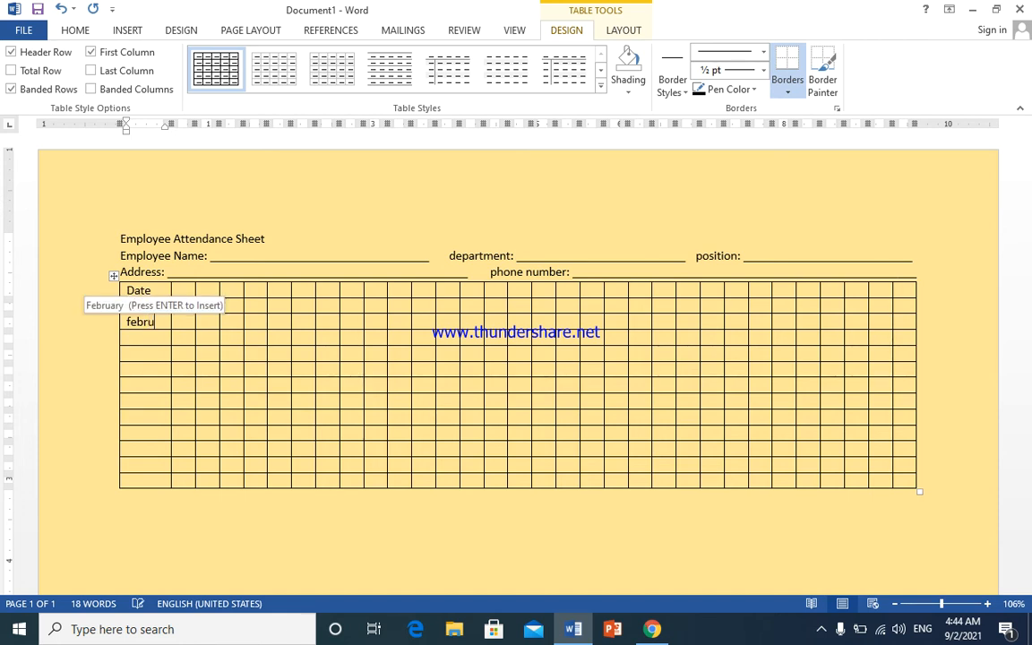
key(Return)
key(Down)
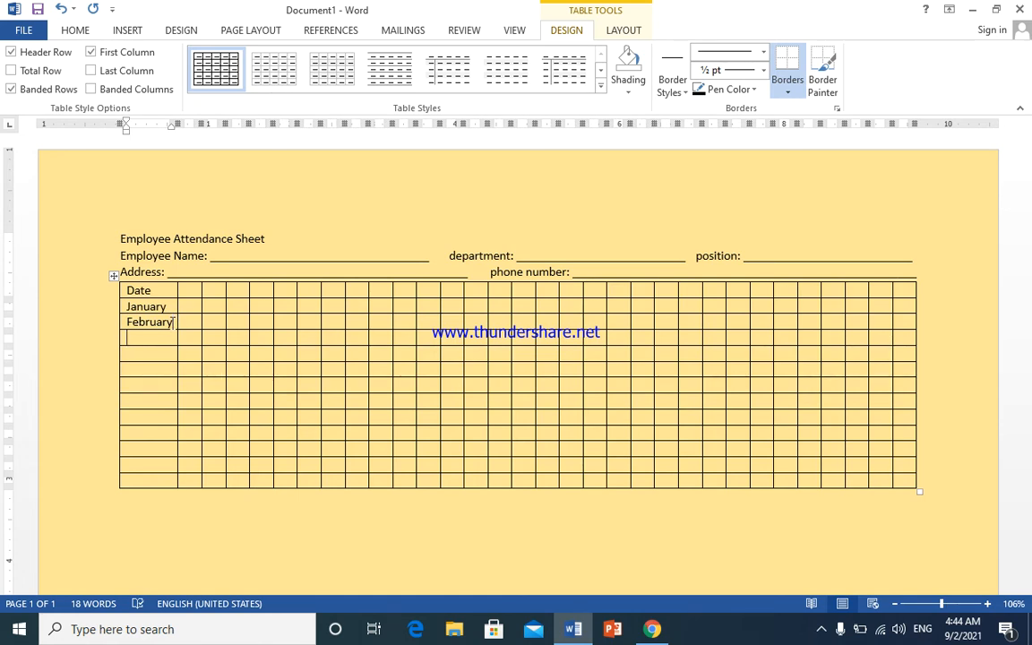
- Enter March, April, May, Jun and July in successive cells of the table's first column, below February
text(march)
key(Down)
text(april)
key(Down)
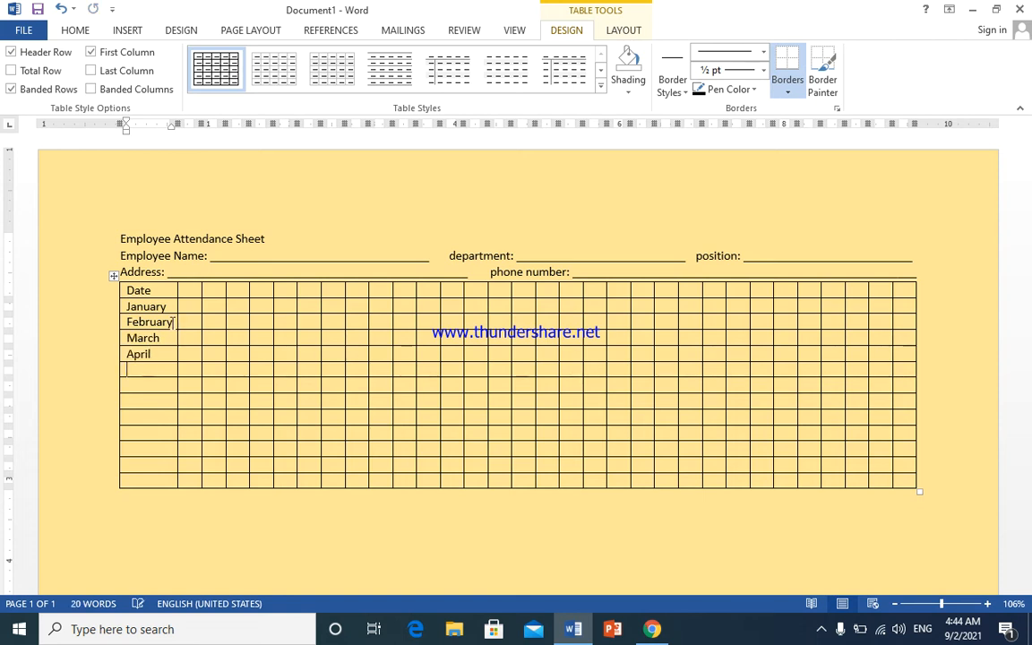
text(may)
key(Down)
text(jun)
key(Down)
text(july)
- Add August and September in the next two cells of the month column
key(Down)
text(aufu)
key(BackSpace)
key(BackSpace)
text(gust)
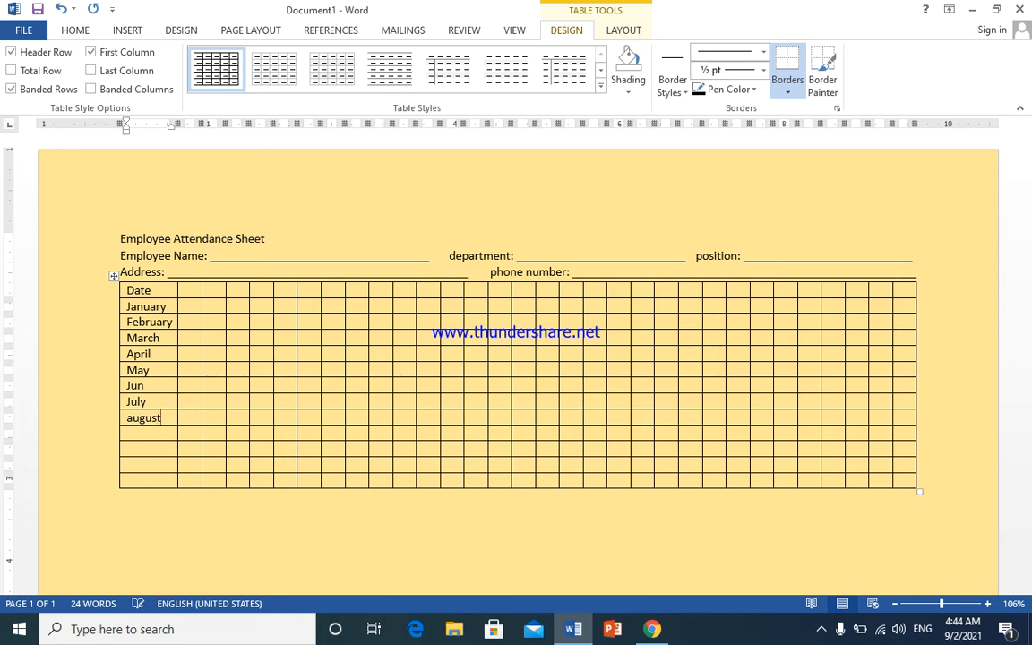
key(Down)
text(septm)
key(BackSpace)
key(BackSpace)
text(t)
key(Return)
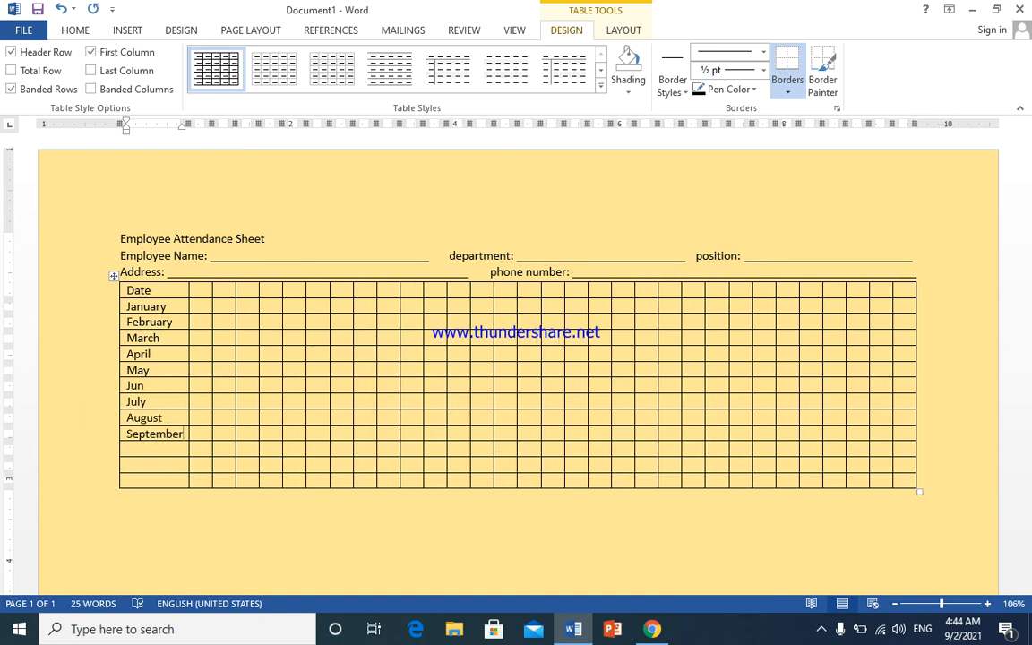
- Fill the last three cells of the month column with October, November and December
key(Down)
text(ox)
key(BackSpace)
text(cto)
key(Return)
key(Down)
text(nove)
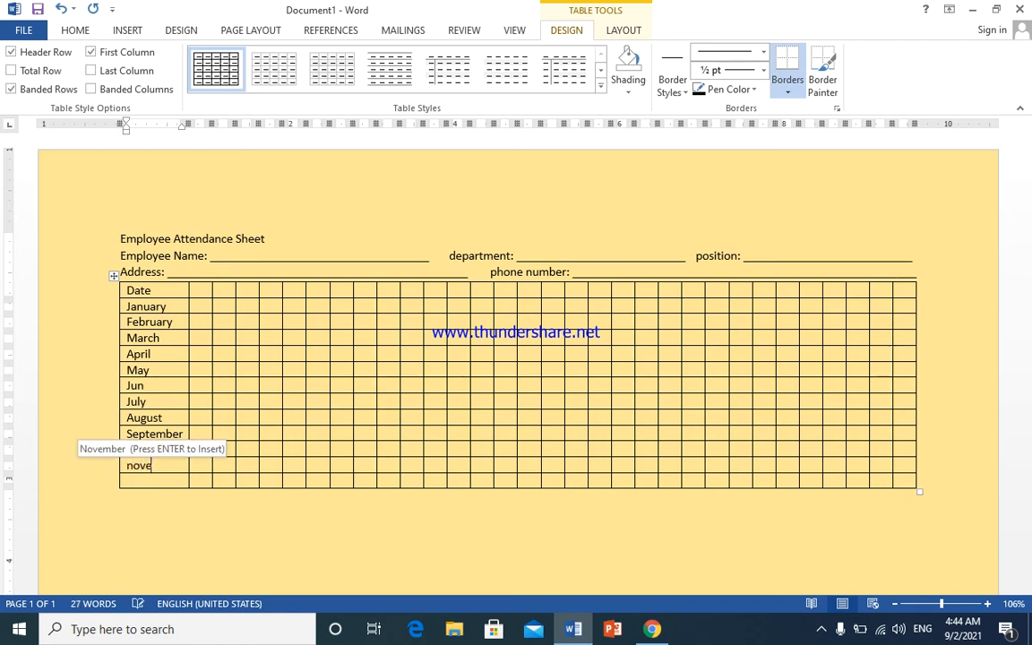
key(Return)
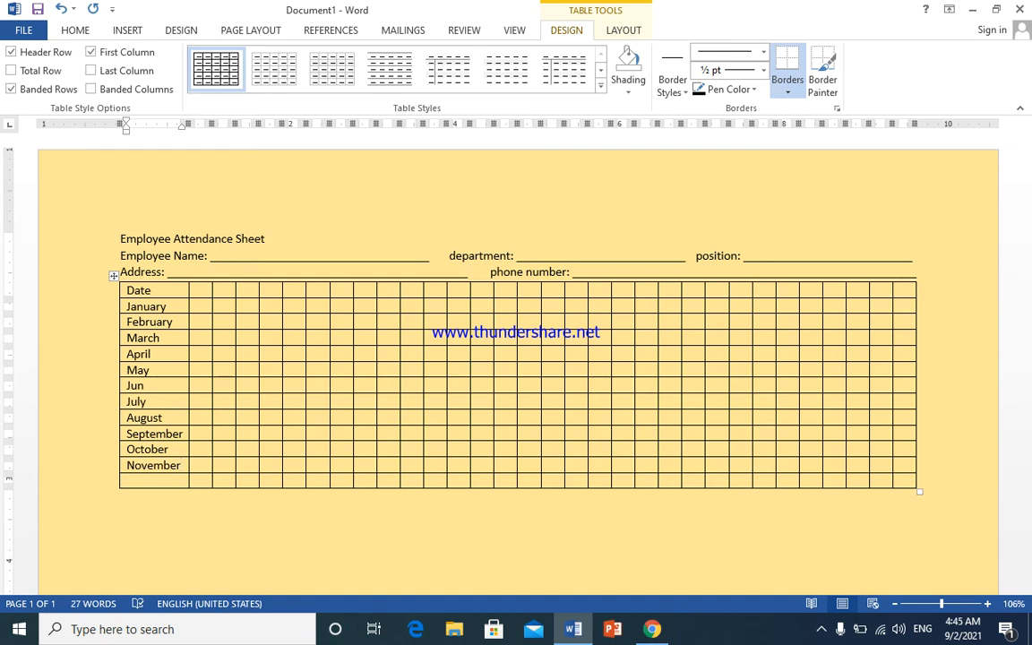
key(Down)
text(dece)
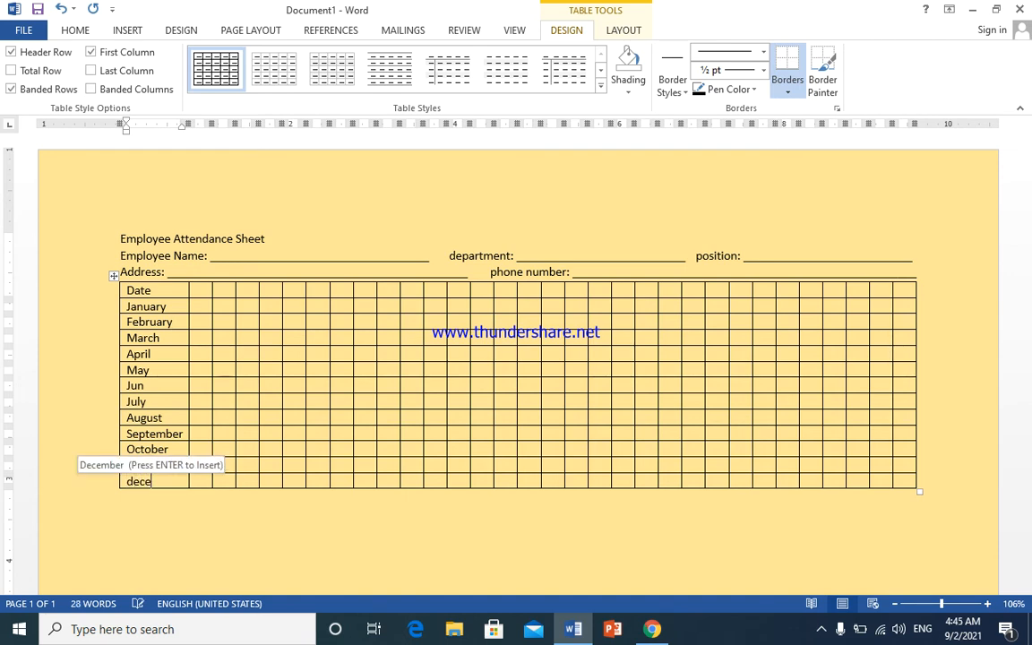
key(Return)
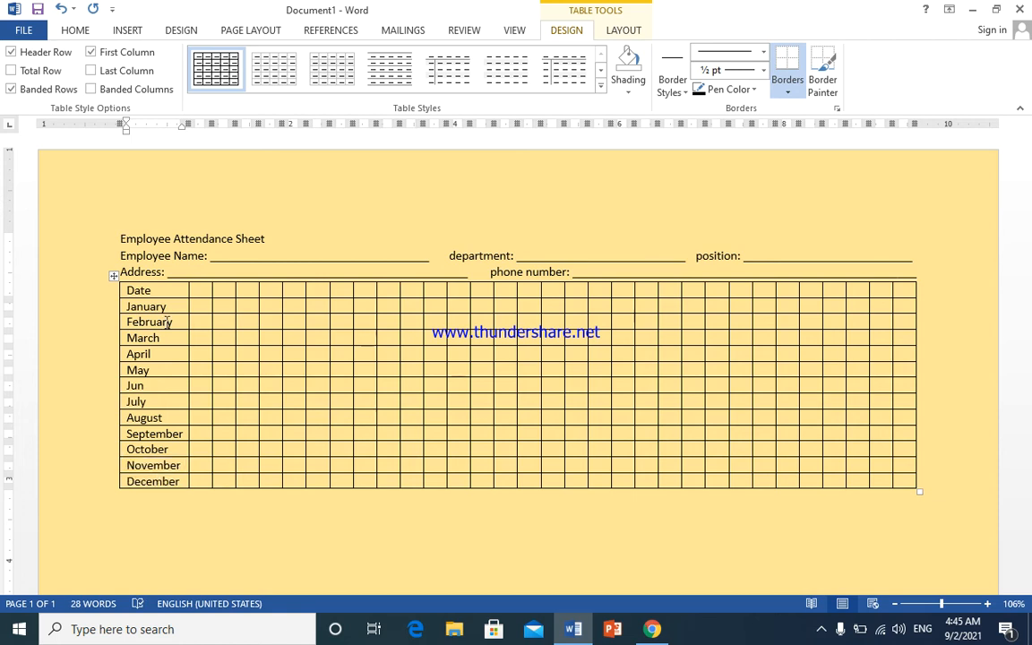
- Number the first ten cells after Date in the table's top row from 1 to 10
click(202, 291)
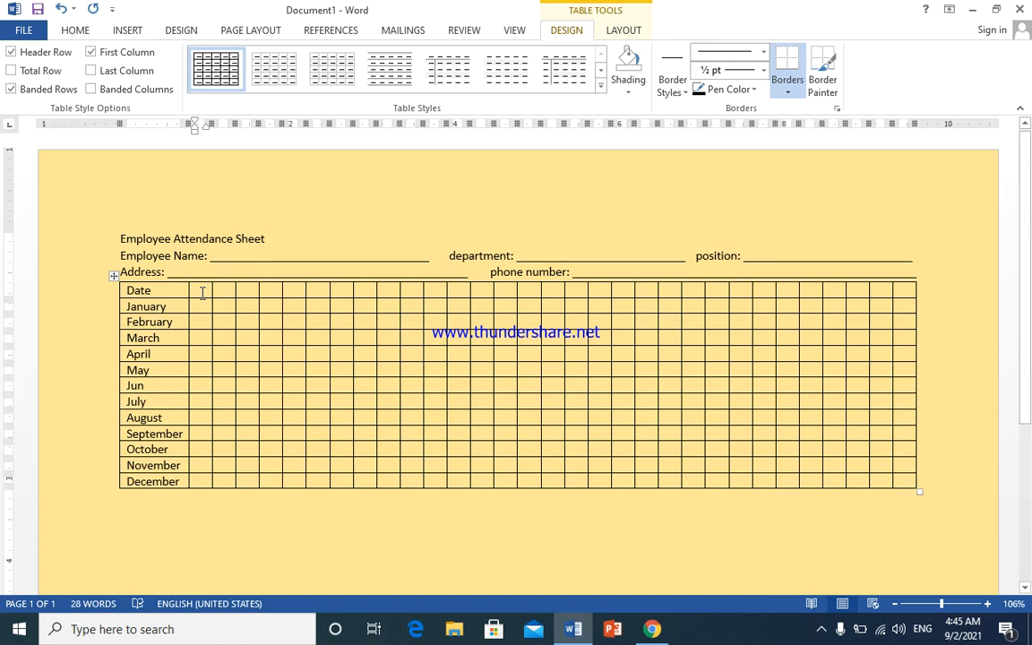
text(1)
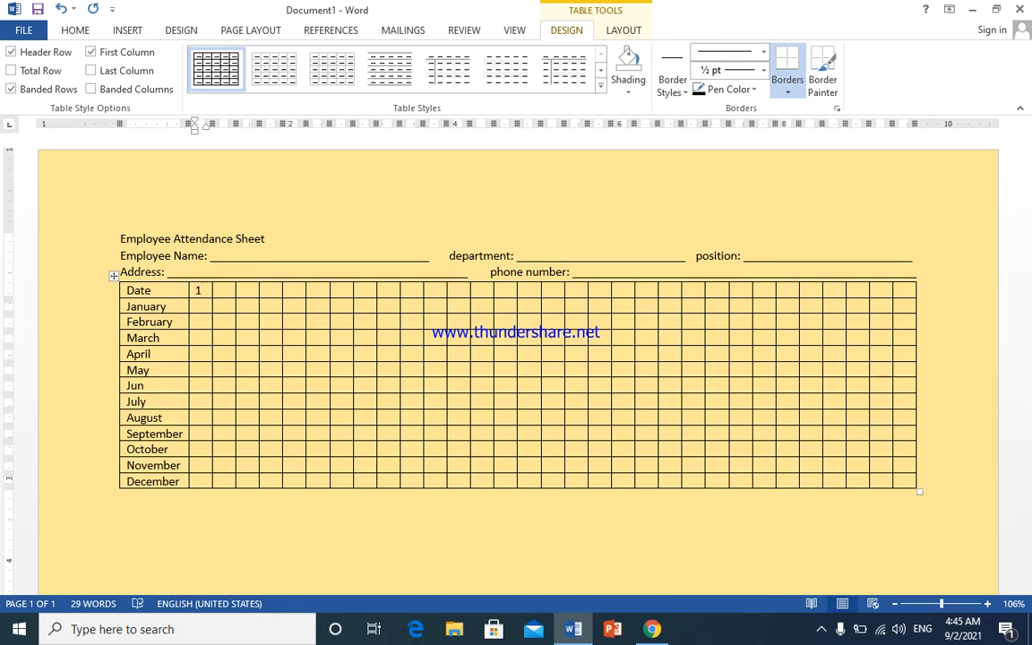
key(Tab)
text(2)
key(Tab)
text(3)
key(Tab)
text(4)
key(Tab)
text(5	6	7	8	9	0)
key(Left)
text(1)
- Continue the day numbers in the Date row with 11 to 15, one per cell
key(Tab)
text(11)
key(Tab)
text(12)
key(Tab)
text(13)
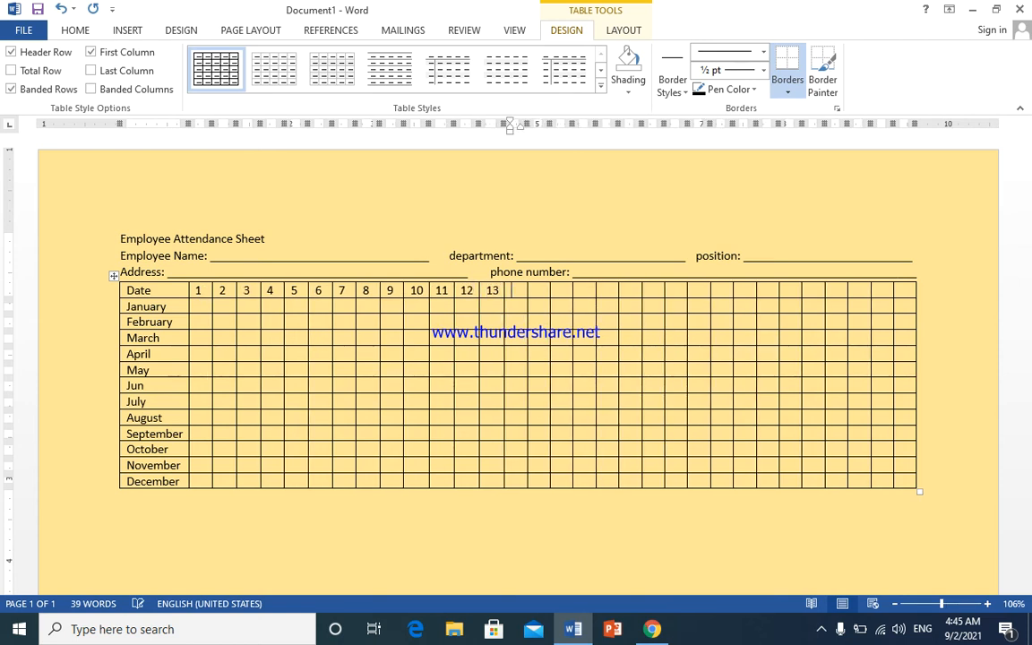
key(Tab)
text(14)
key(Tab)
text(15)
- Enter the day numbers 16 to 20 in the next five cells of the Date row
key(Tab)
text(16)
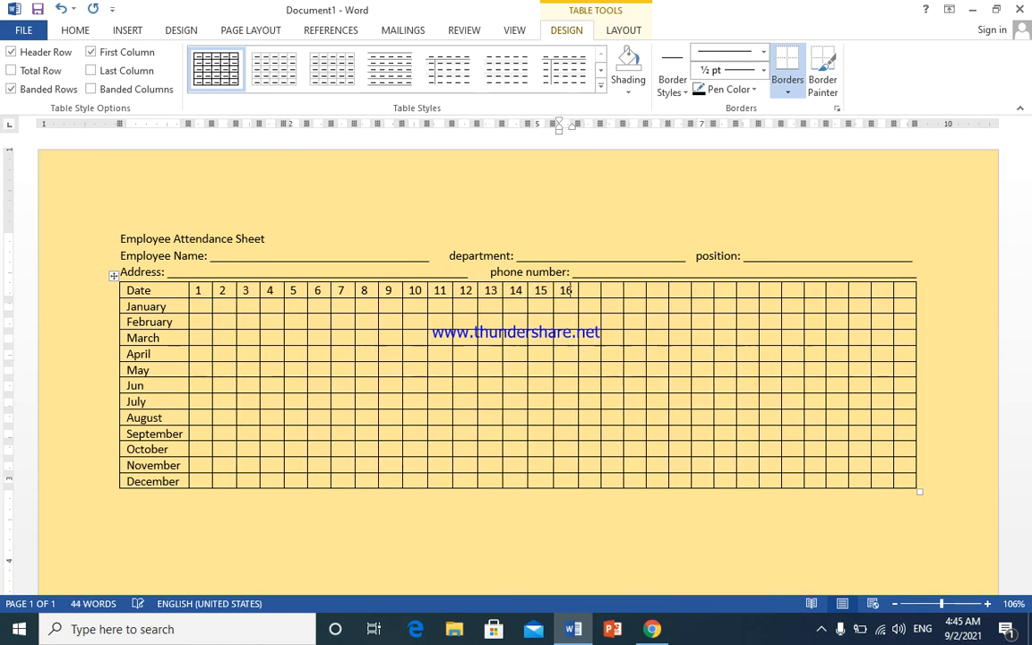
key(Tab)
text(17)
key(Tab)
text(18)
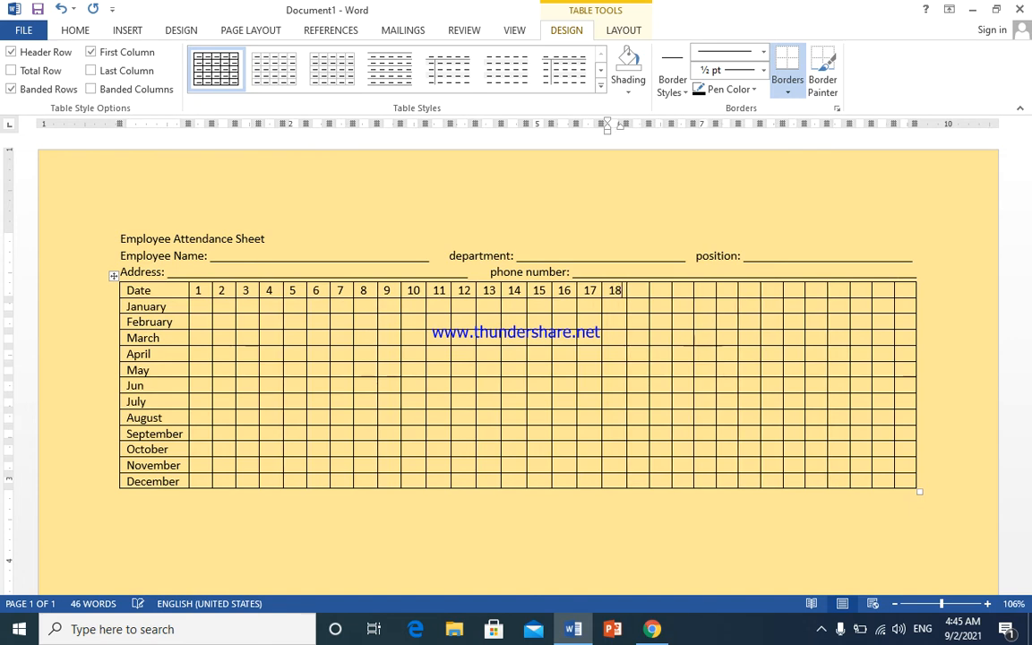
key(Tab)
text(19)
key(Tab)
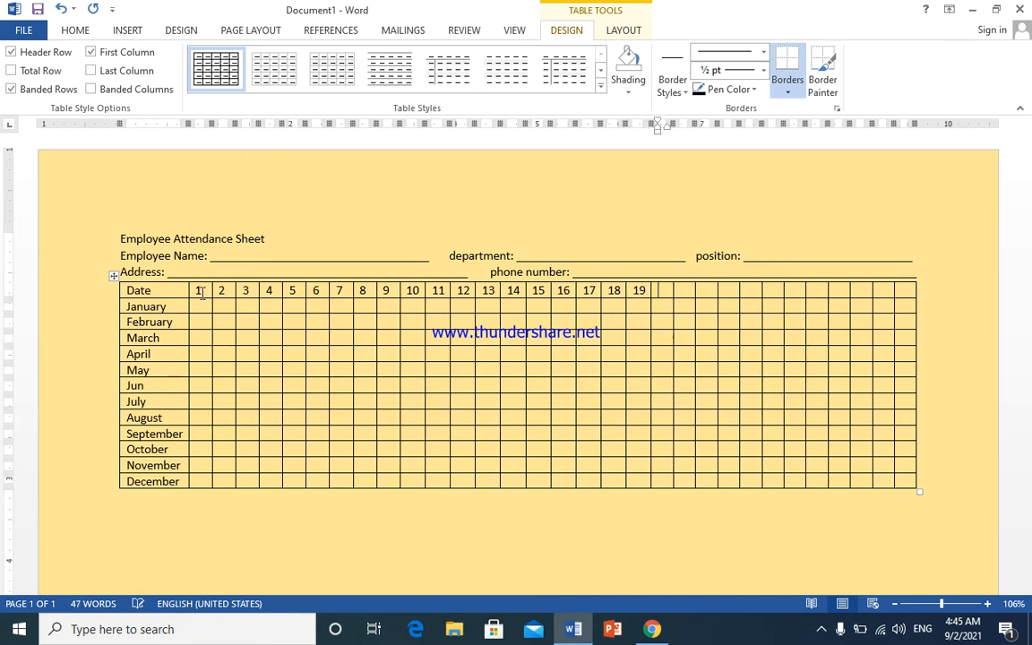
text(20)
- Add the day numbers 21 to 25 in the following cells of the Date row
key(Tab)
text(21)
key(Tab)
text(22)
key(Tab)
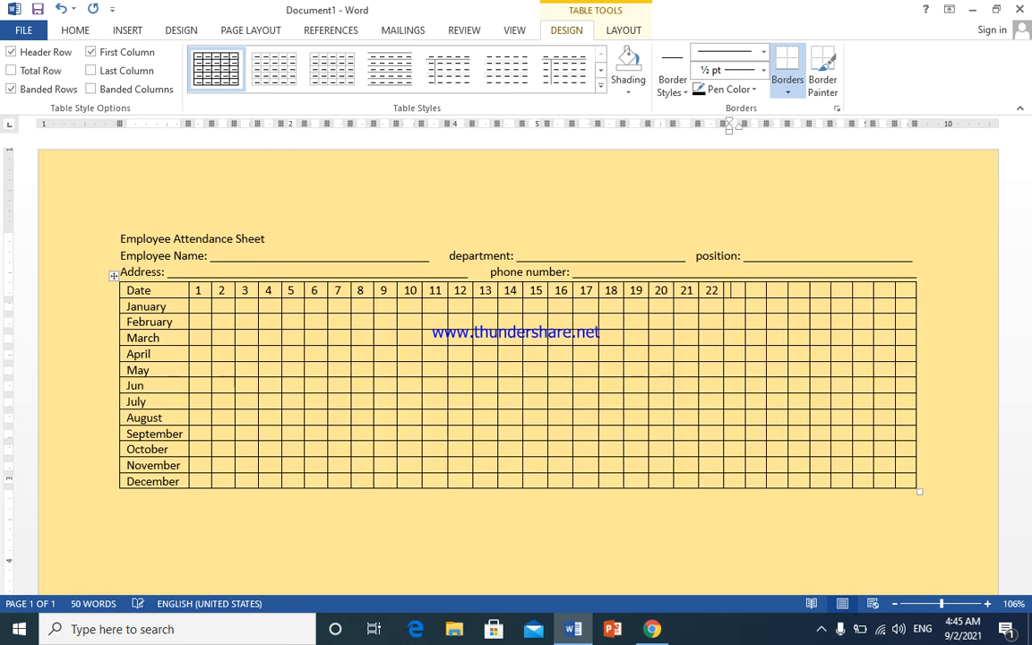
text(22)
key(BackSpace)
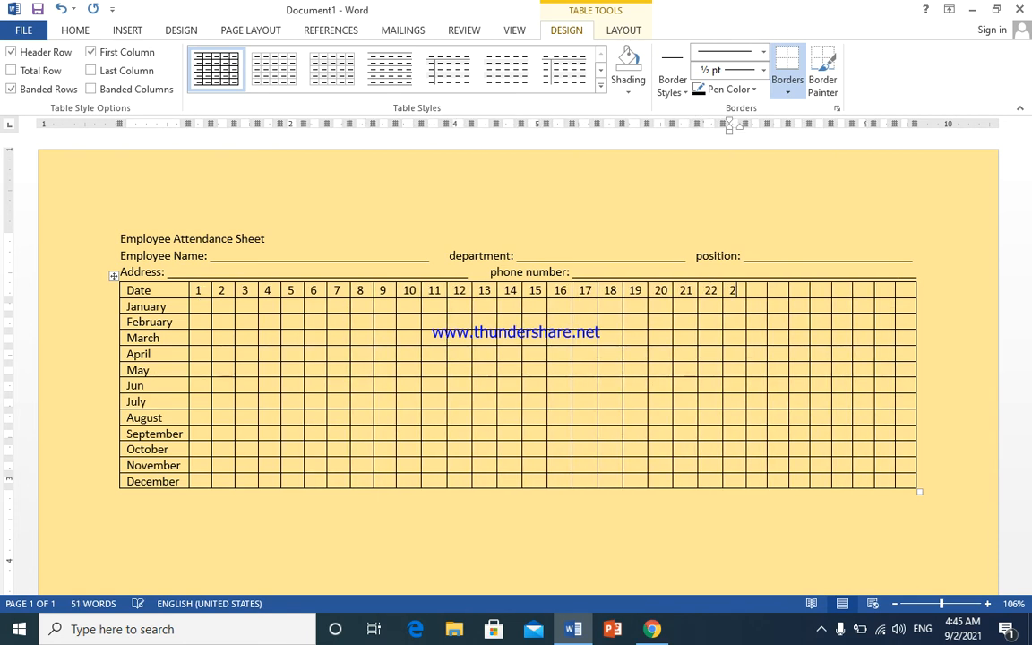
text(3 )
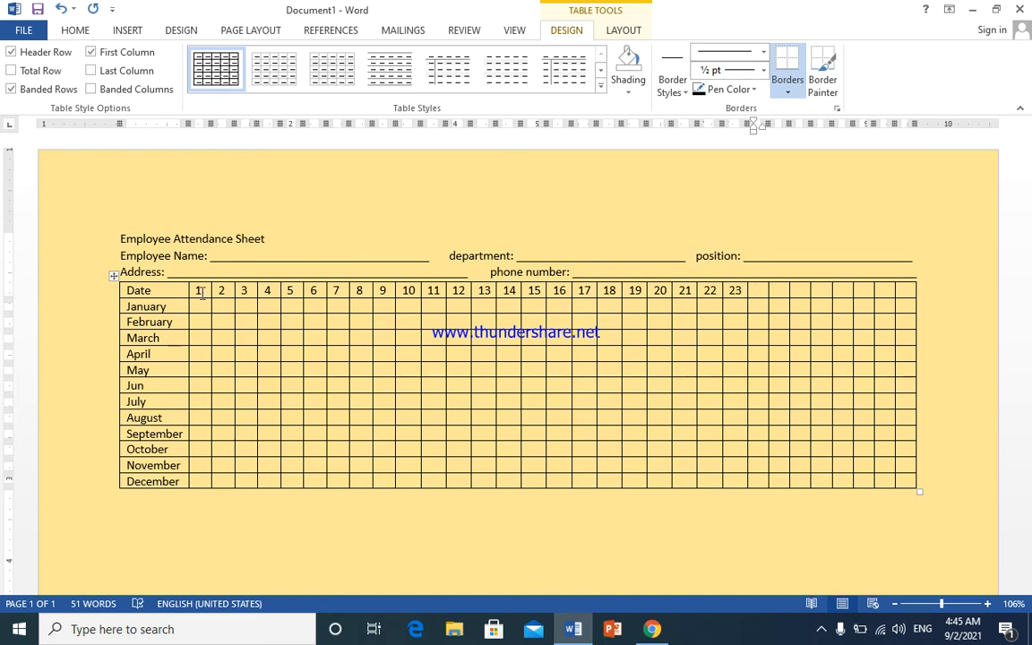
text(24)
key(Tab)
text(25)
- Complete the Date row with the day numbers 26 to 31 in its remaining cells
key(Tab)
text(26)
key(Tab)
text(2)
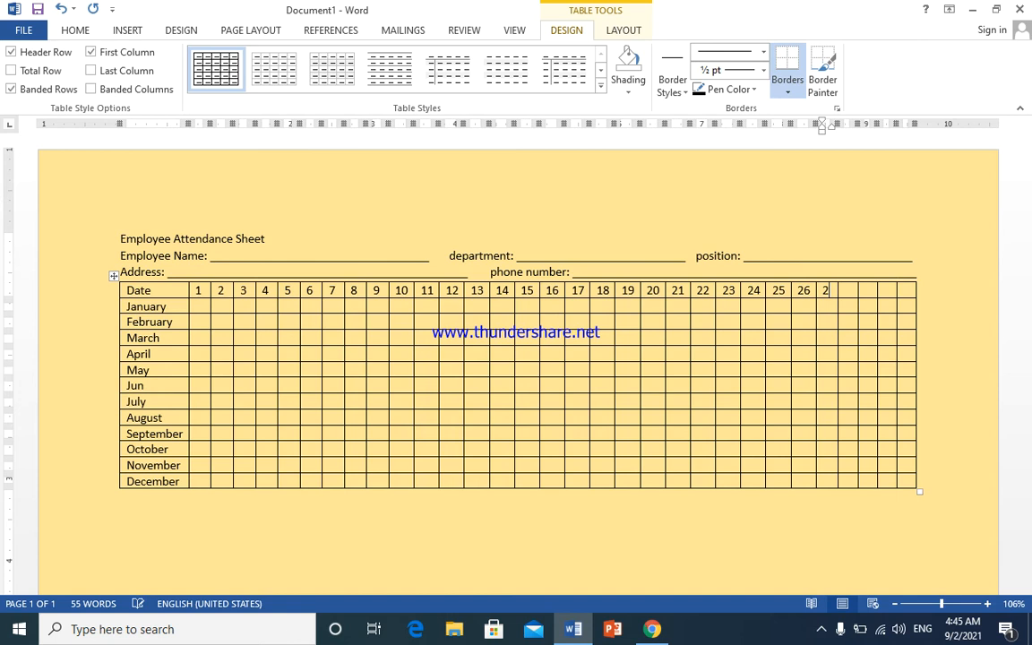
text(7 28)
key(Tab)
text(29)
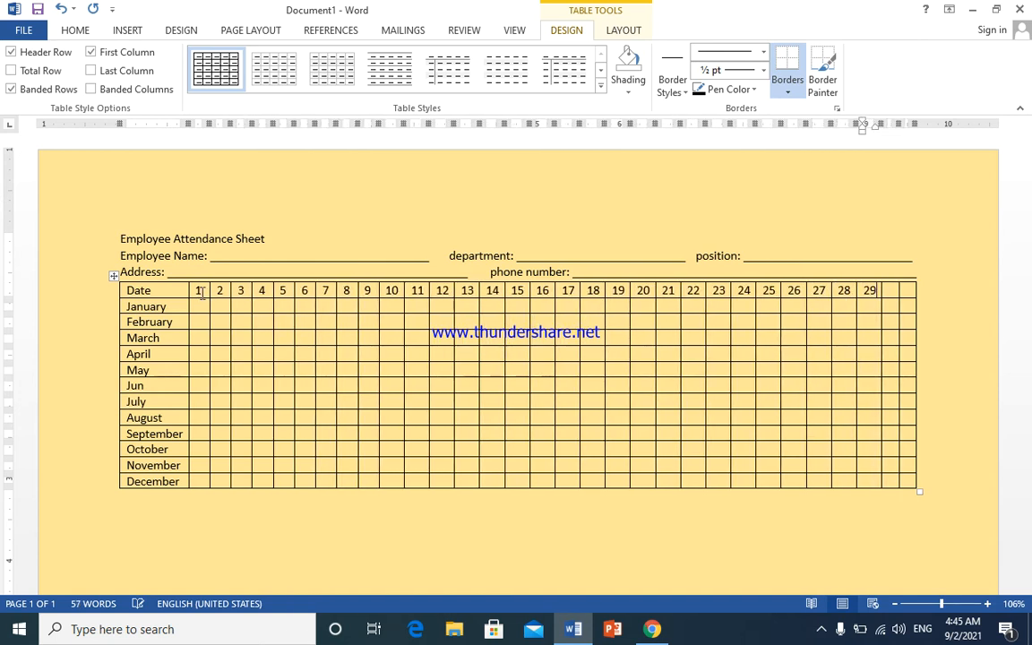
key(Tab)
text(30)
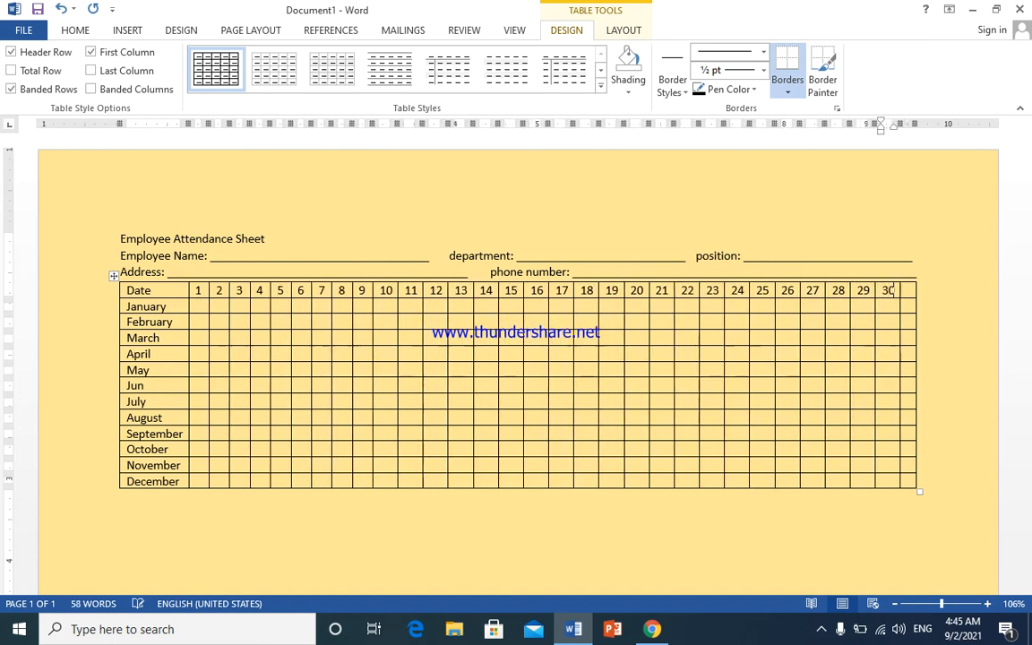
key(Tab)
text(31)
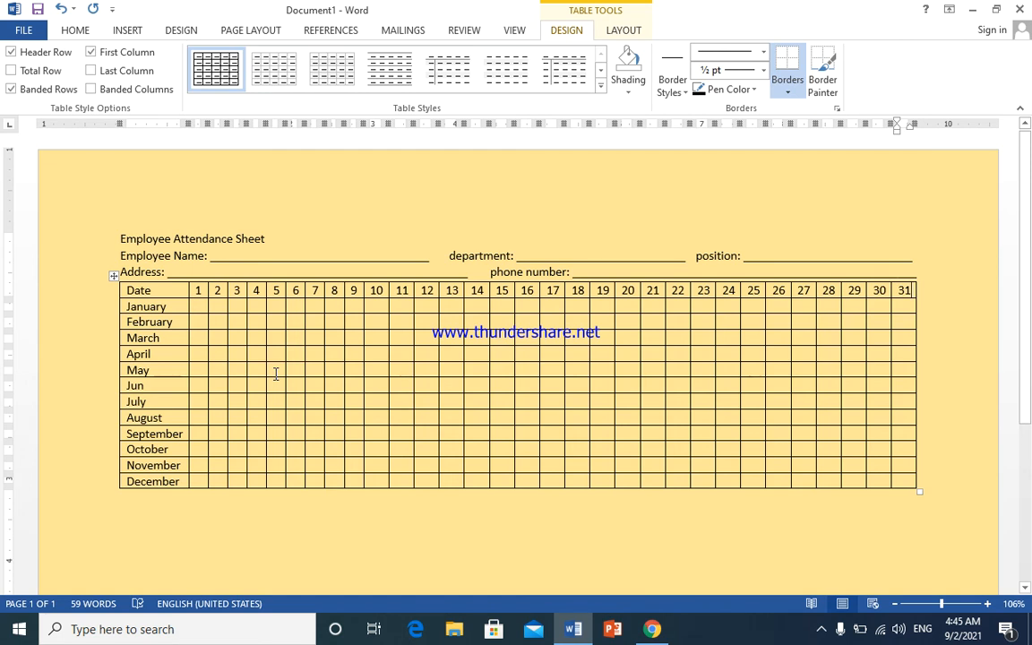
- Shade the Date cell with the standard blue color and make its text white
double_click(163, 289)
click(164, 289)
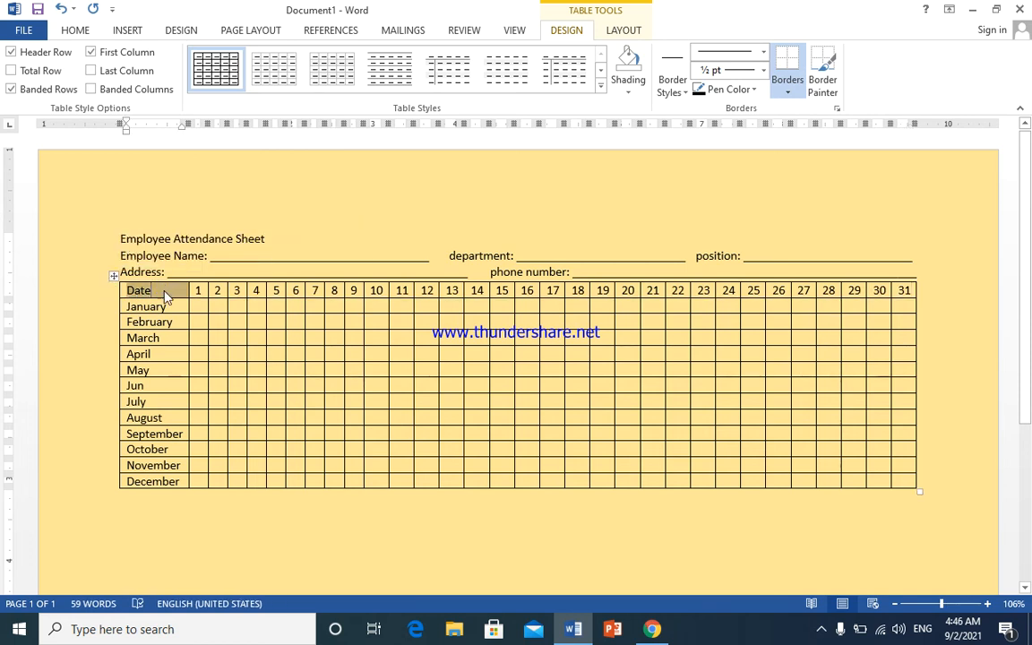
click(124, 32)
click(75, 31)
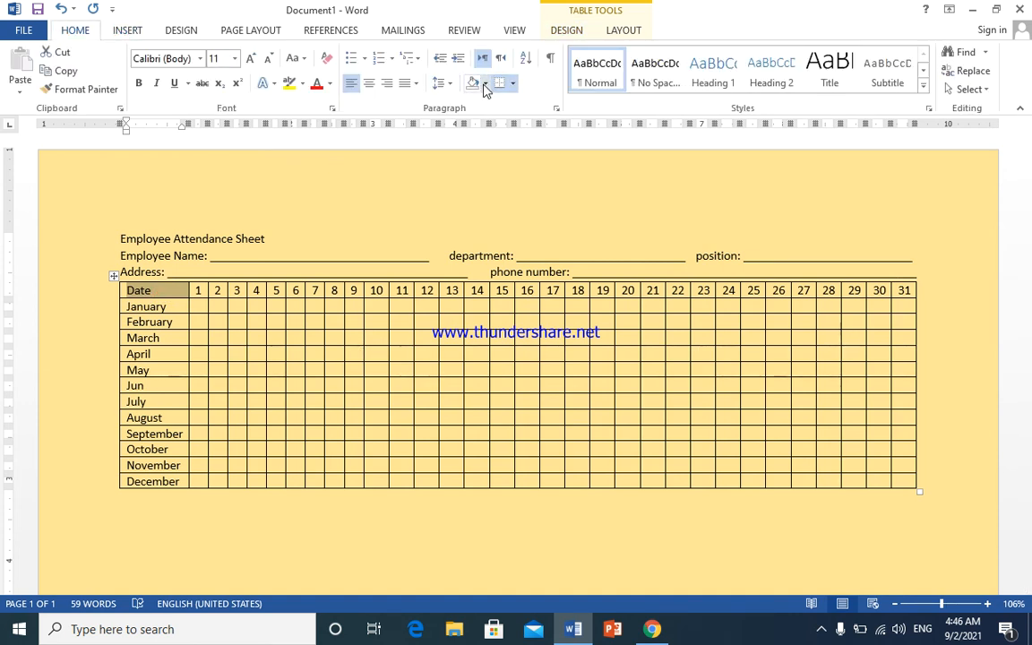
click(483, 85)
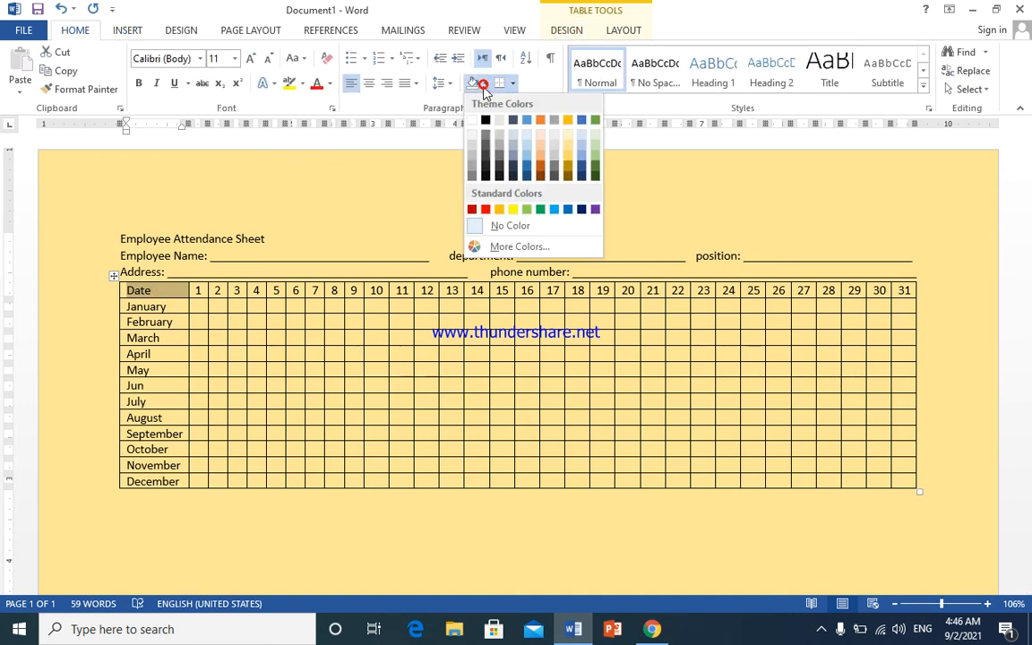
click(568, 210)
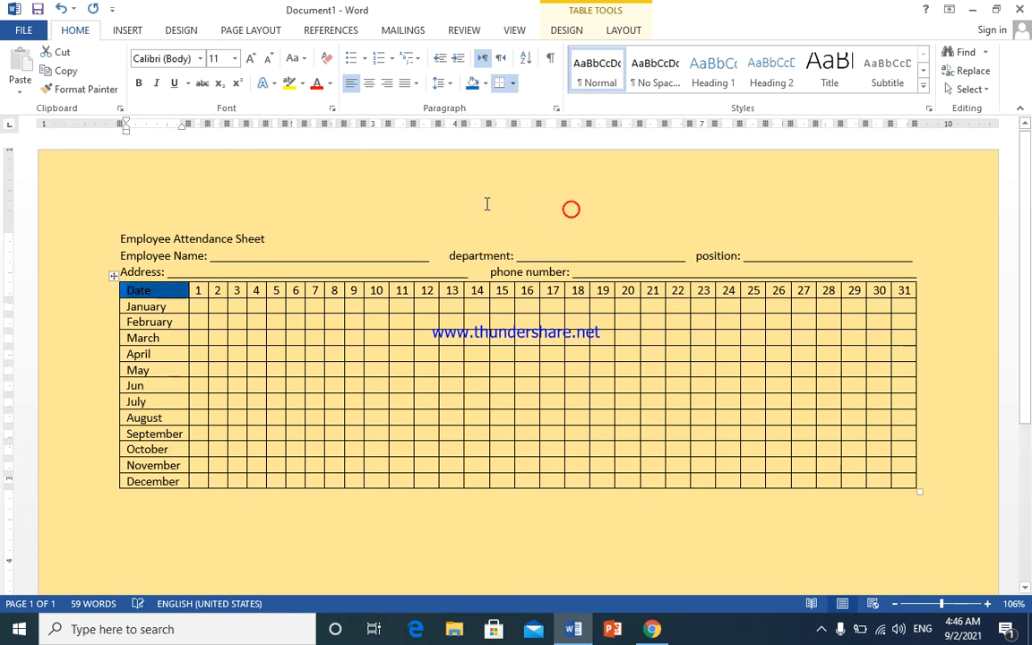
click(330, 83)
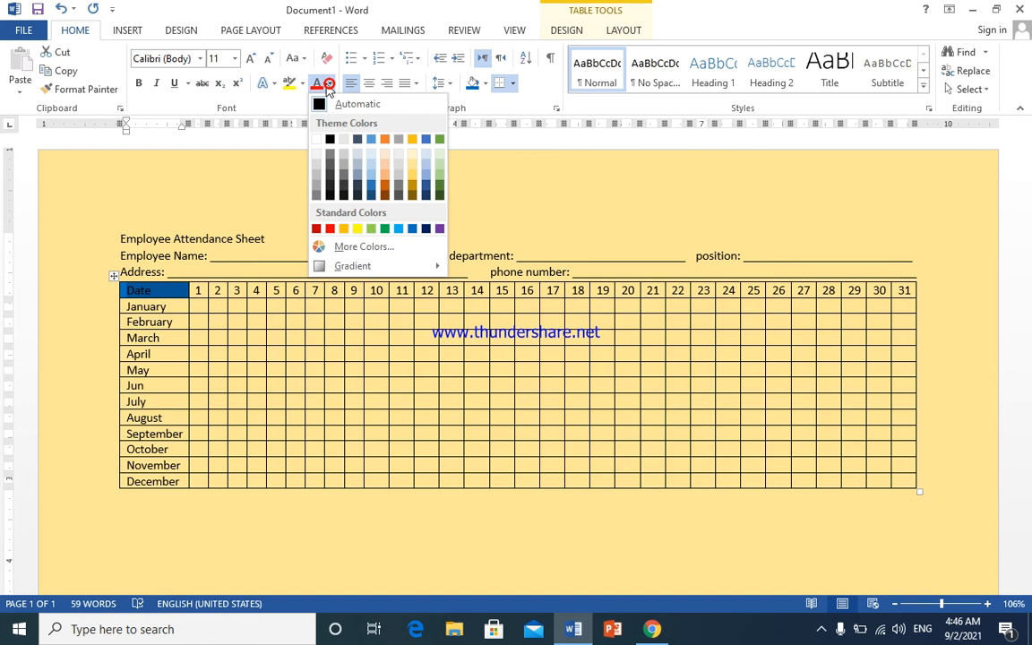
click(315, 140)
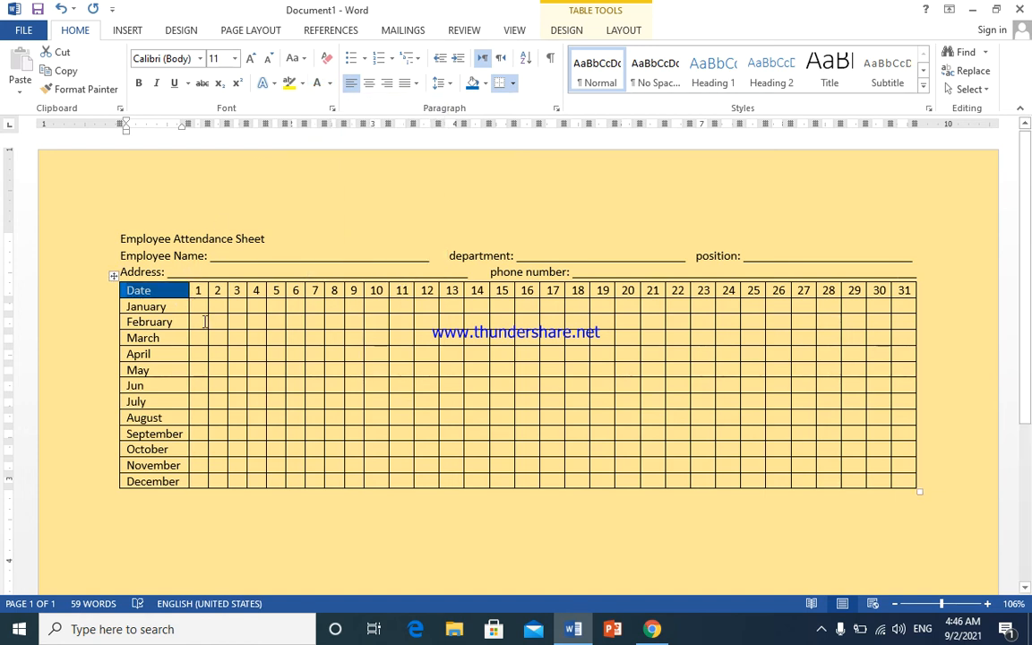
- Shade the month cells from January to December with the lightest gray theme color
drag(177, 306, 162, 481)
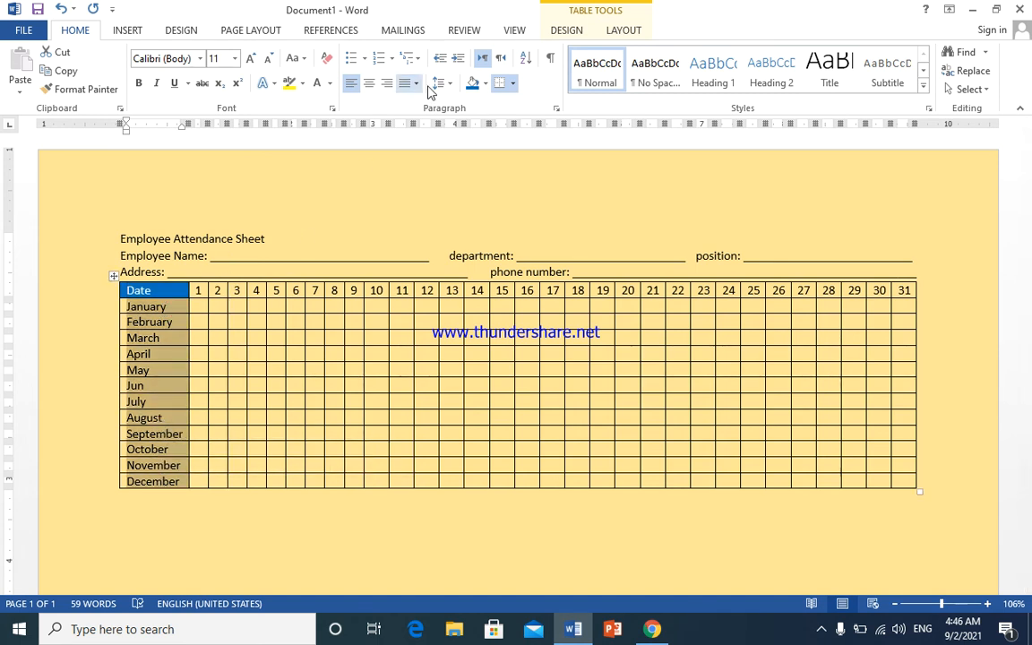
click(484, 85)
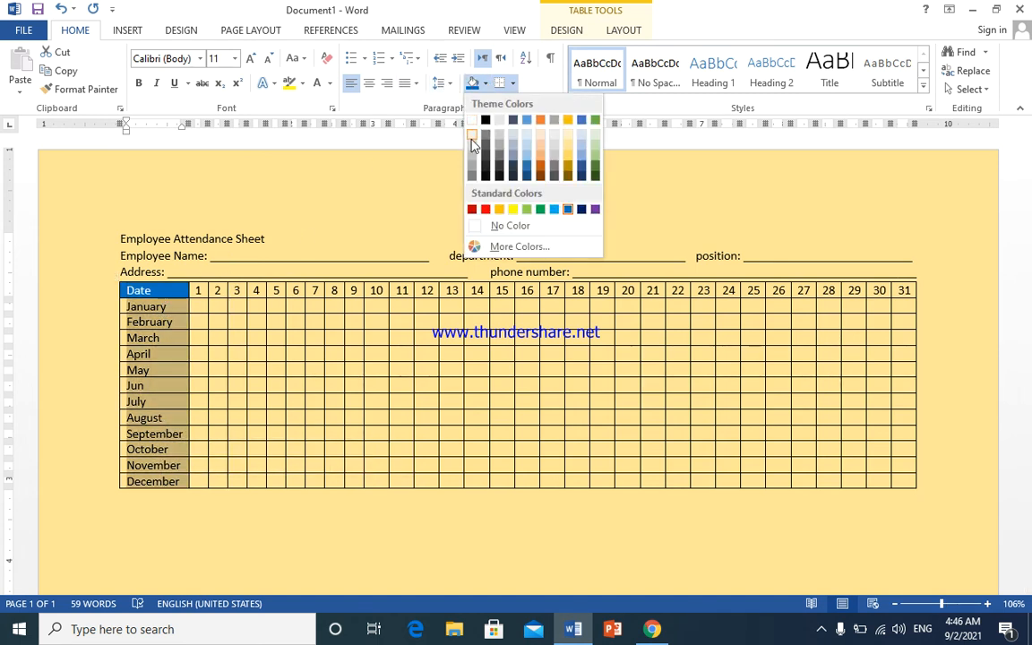
click(474, 143)
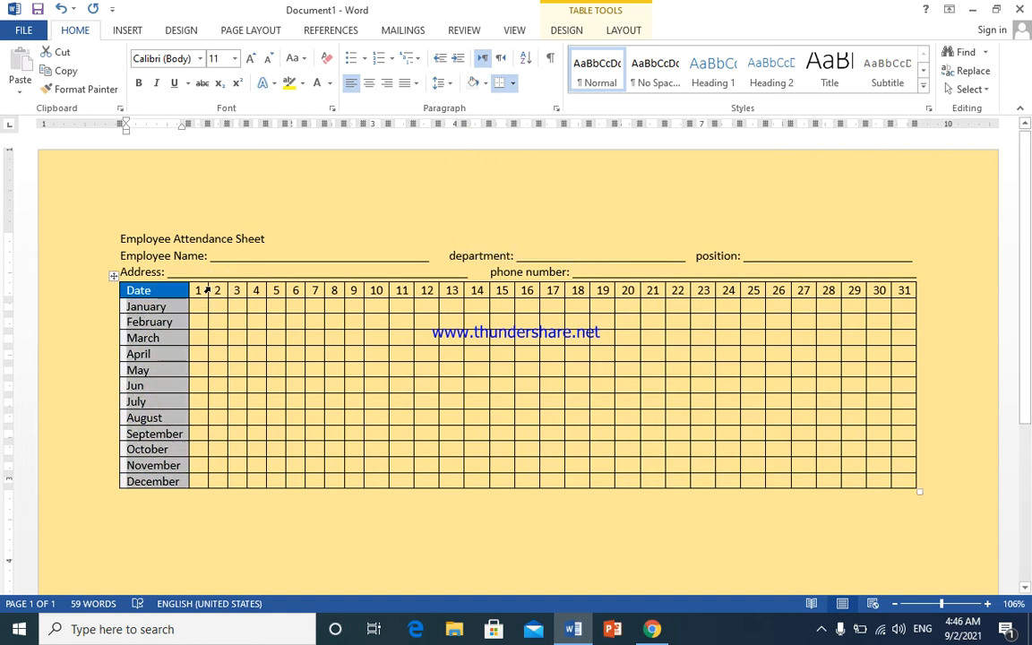
- Apply the same light gray shading to the day number cells 1 to 31 in the top row
click(197, 289)
drag(610, 269, 904, 291)
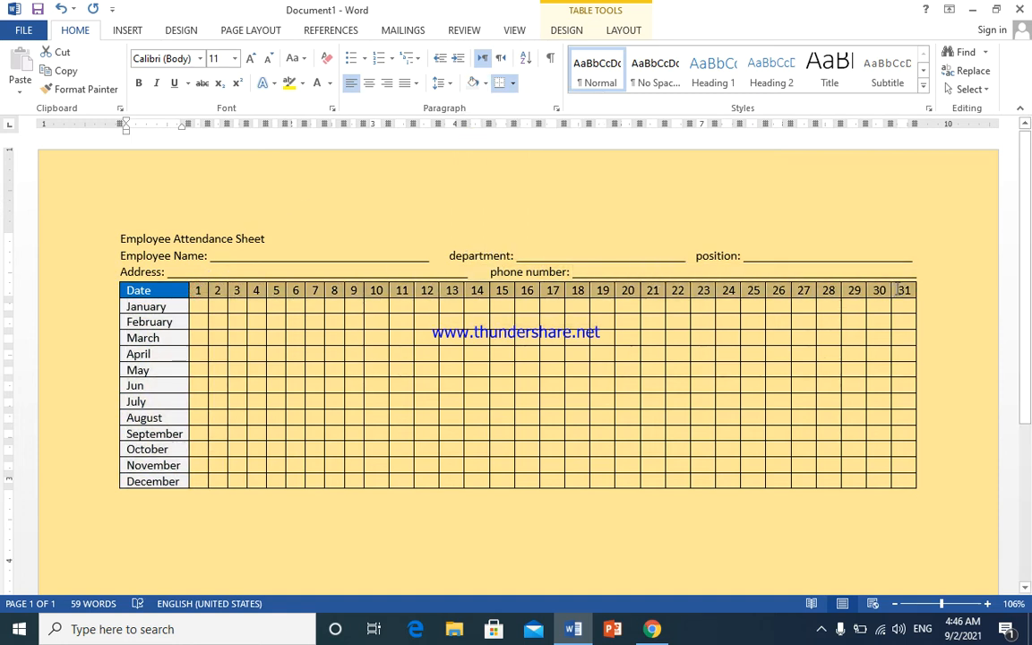
click(473, 83)
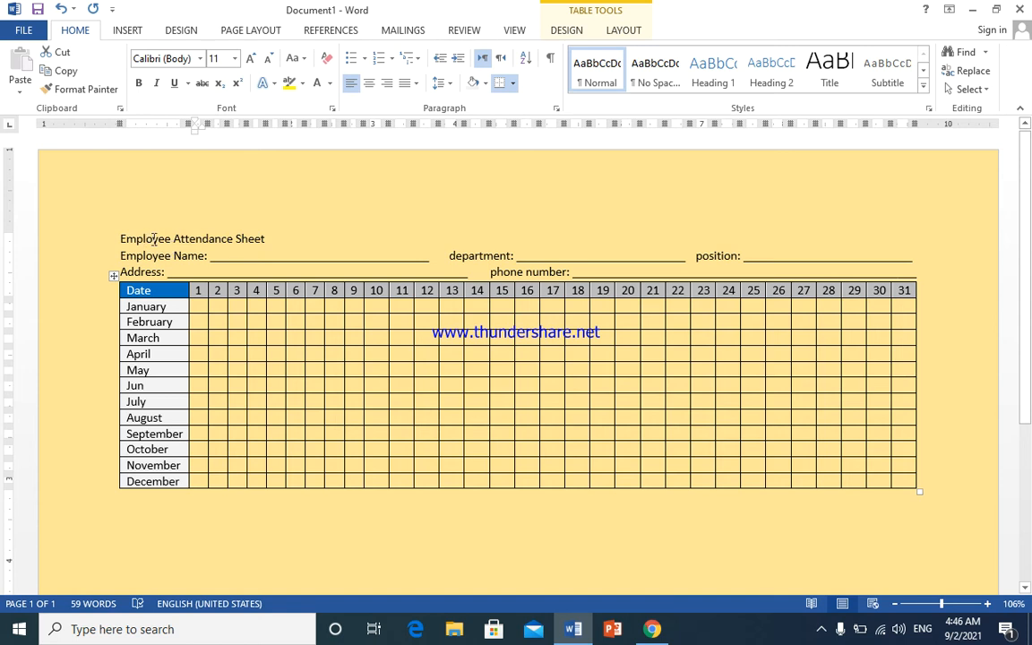
- Center the title "Employee Attendance Sheet" and shade its line with the standard blue color
click(266, 238)
drag(266, 239, 120, 239)
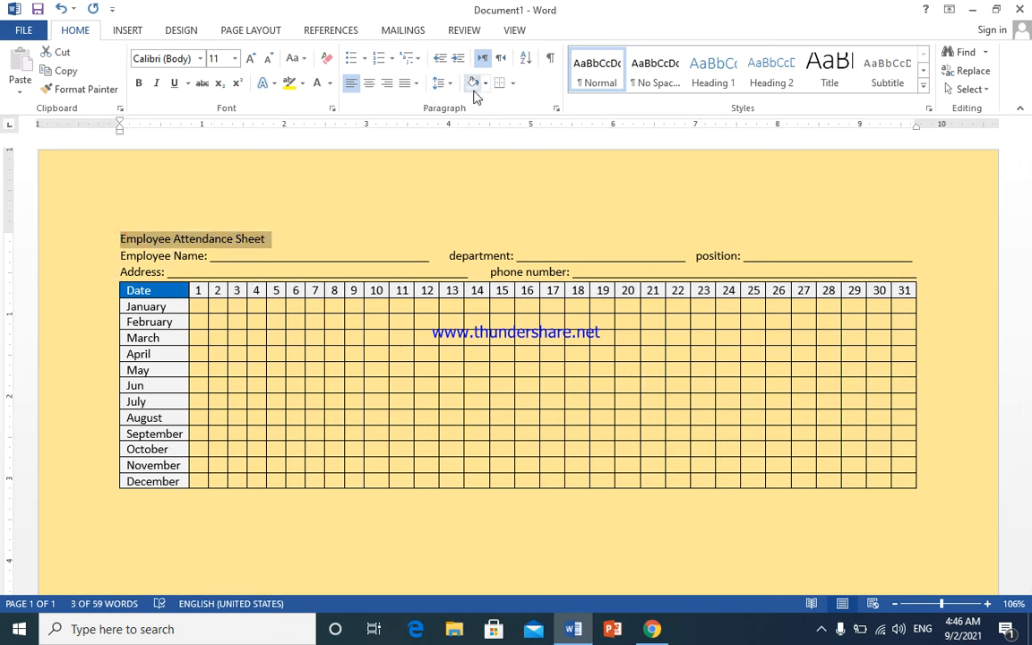
click(369, 83)
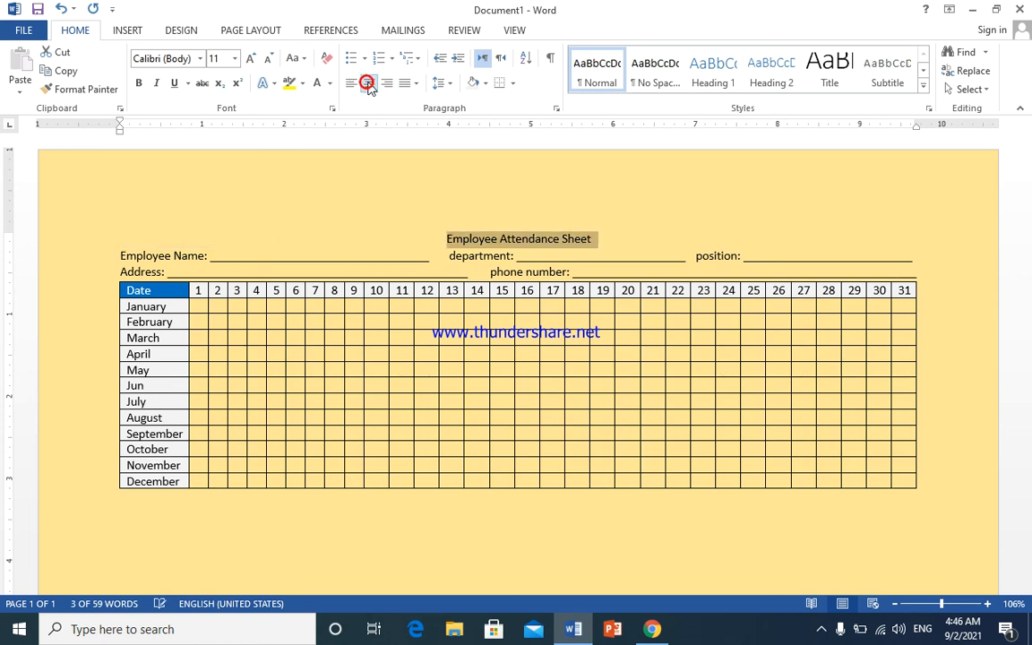
click(485, 82)
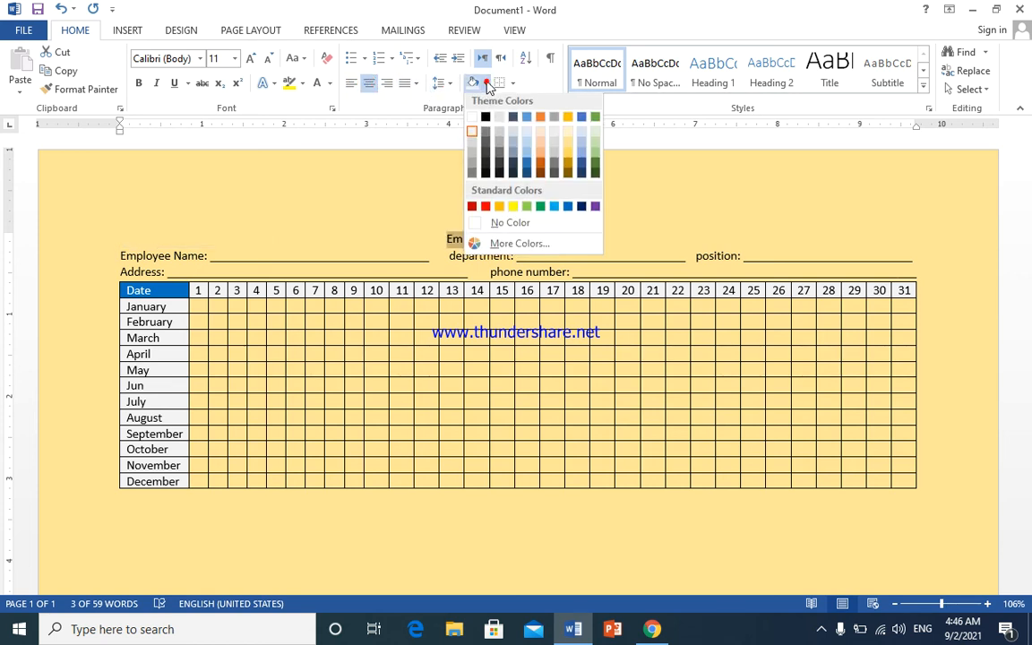
click(567, 210)
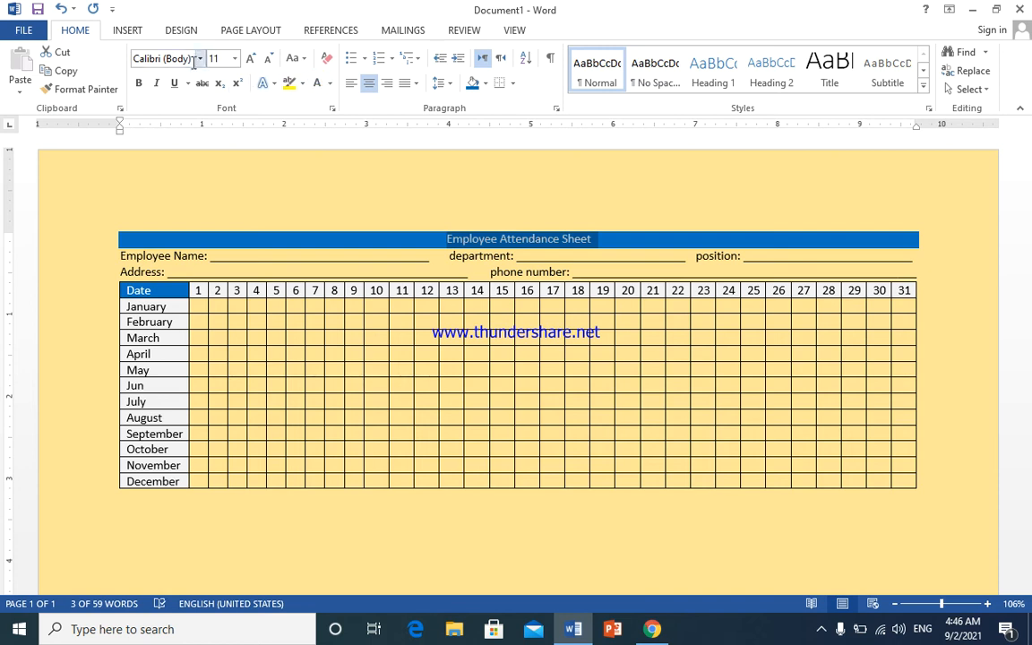
- Set the title "Employee Attendance Sheet" to font size 28 and make it bold
click(235, 59)
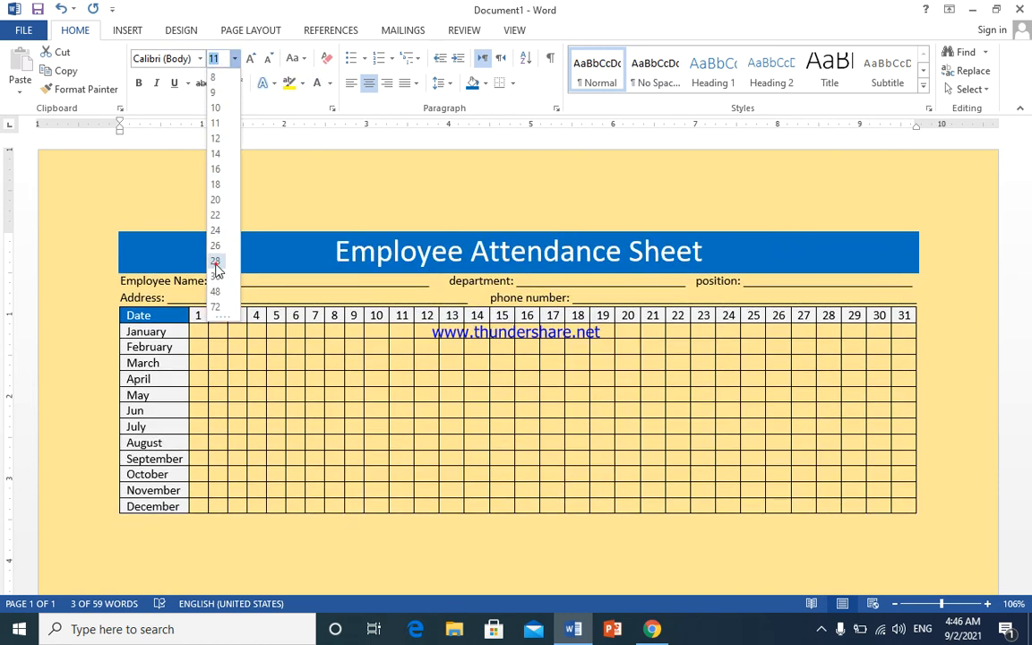
click(215, 261)
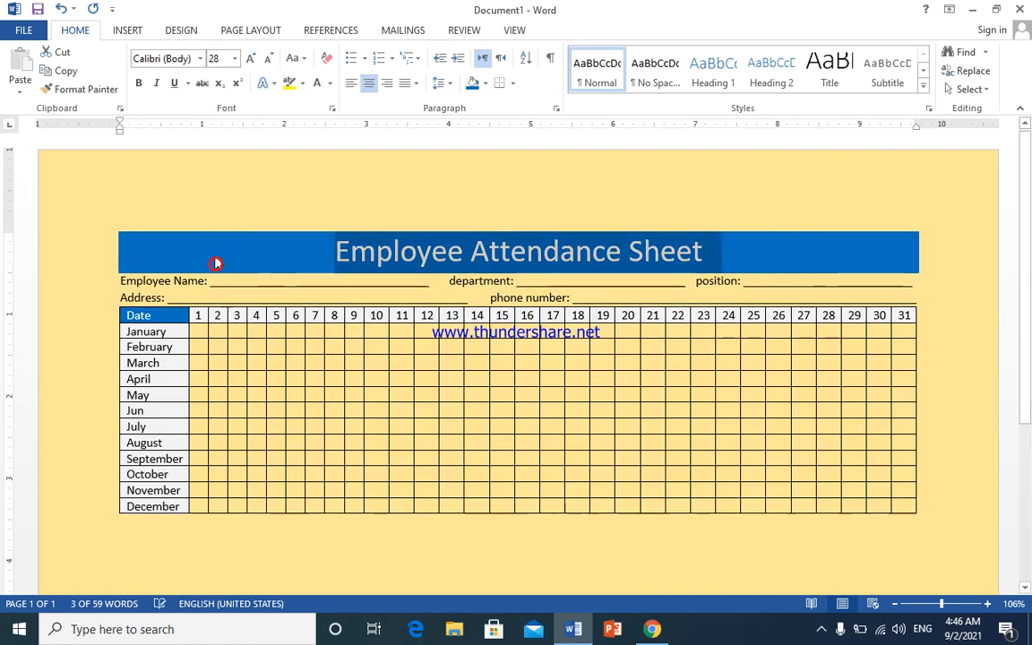
click(138, 83)
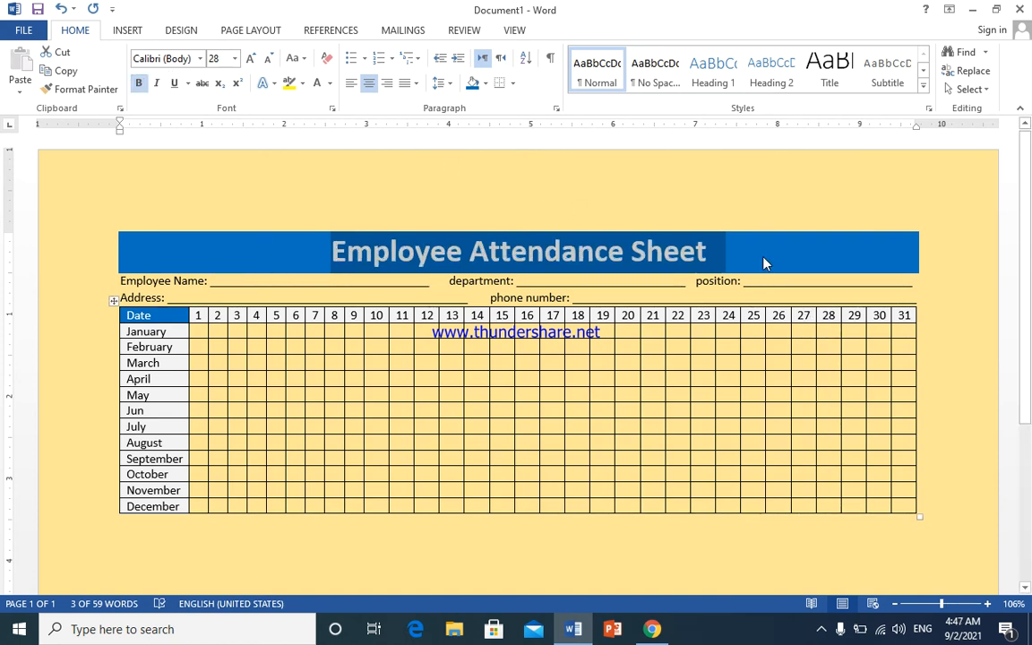
click(586, 284)
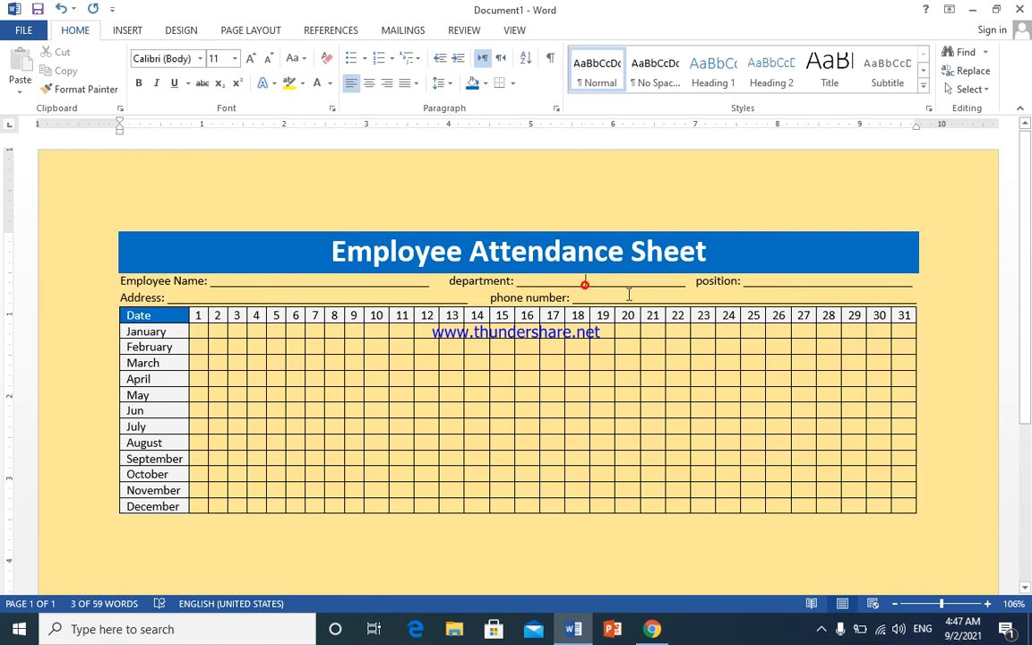
- Set the paragraph spacing before the two employee detail lines to 18 pt
drag(834, 295, 123, 281)
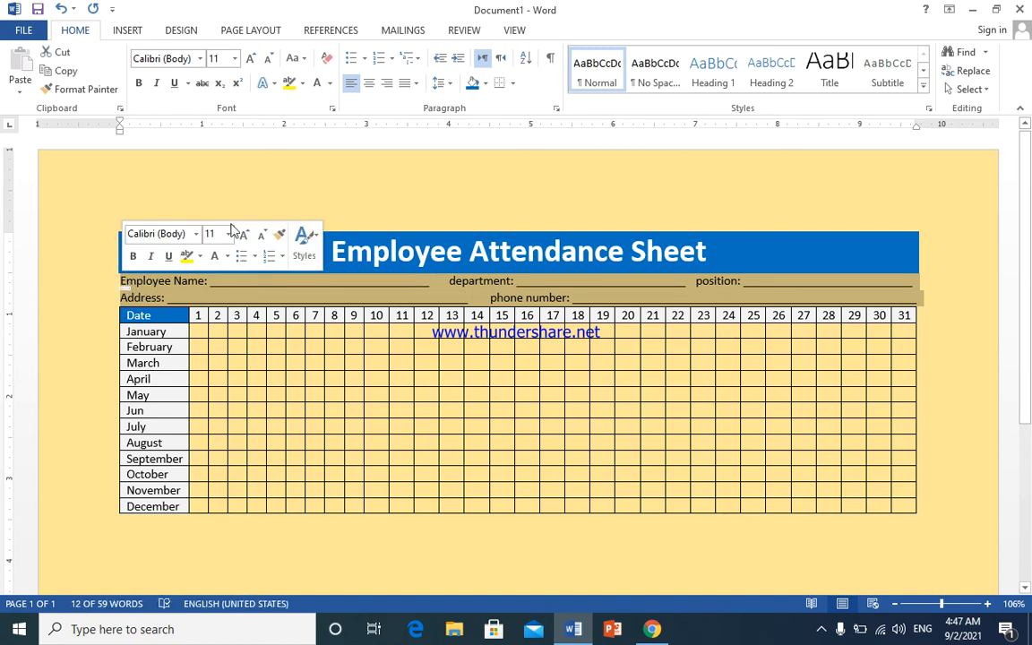
click(439, 83)
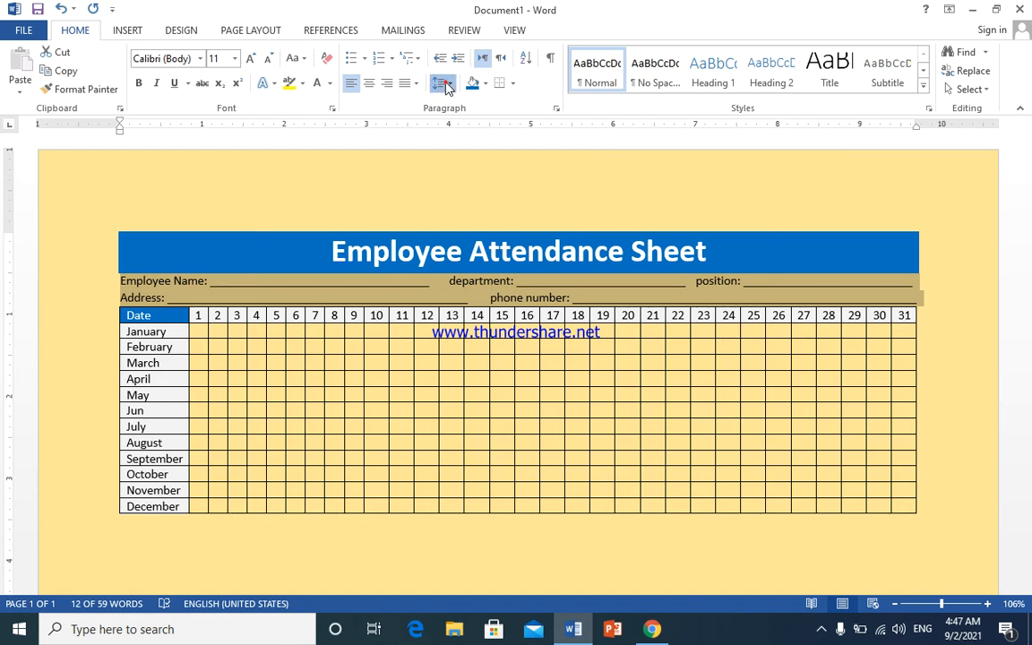
click(441, 82)
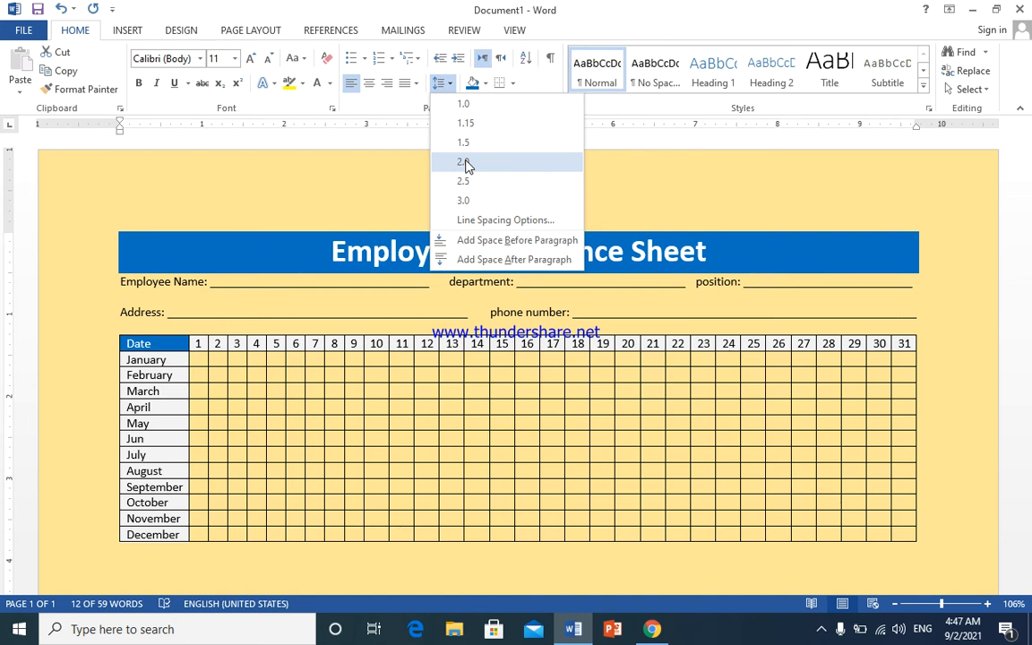
click(442, 82)
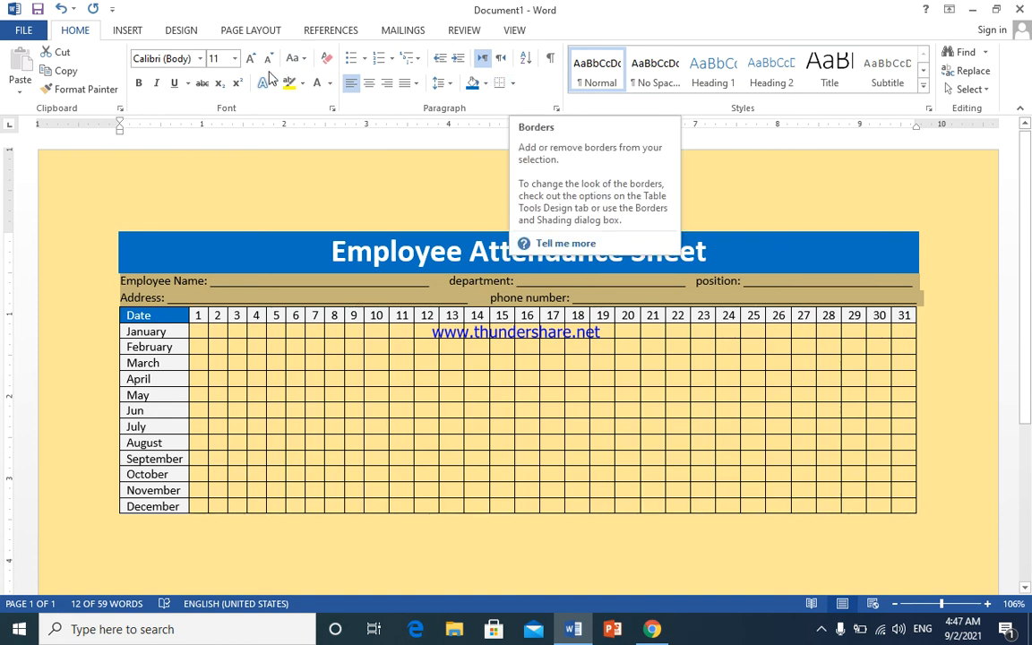
click(245, 30)
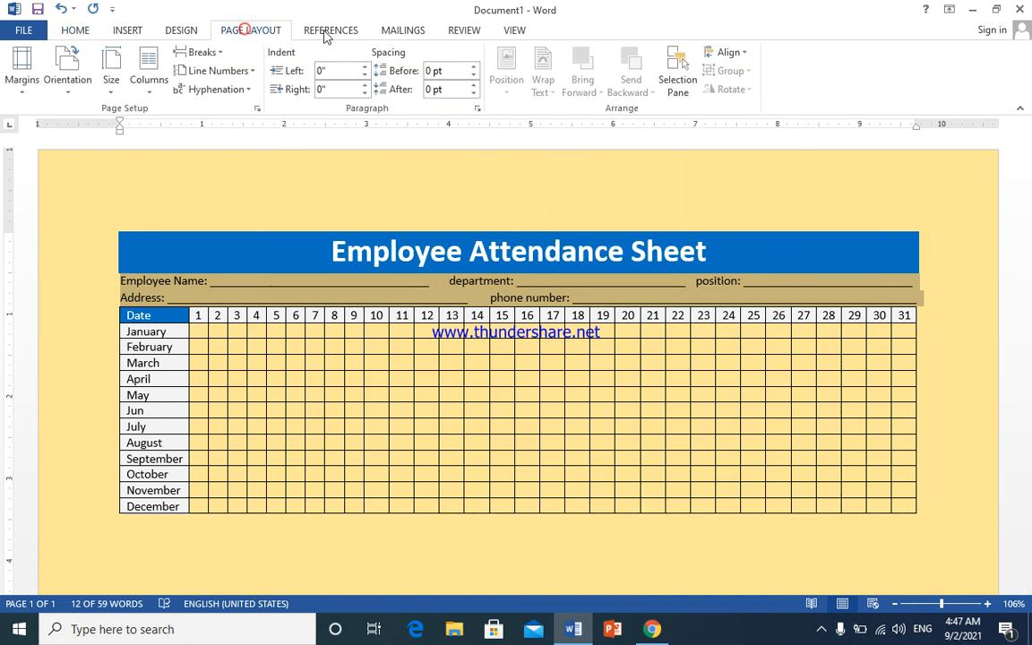
click(474, 68)
click(475, 67)
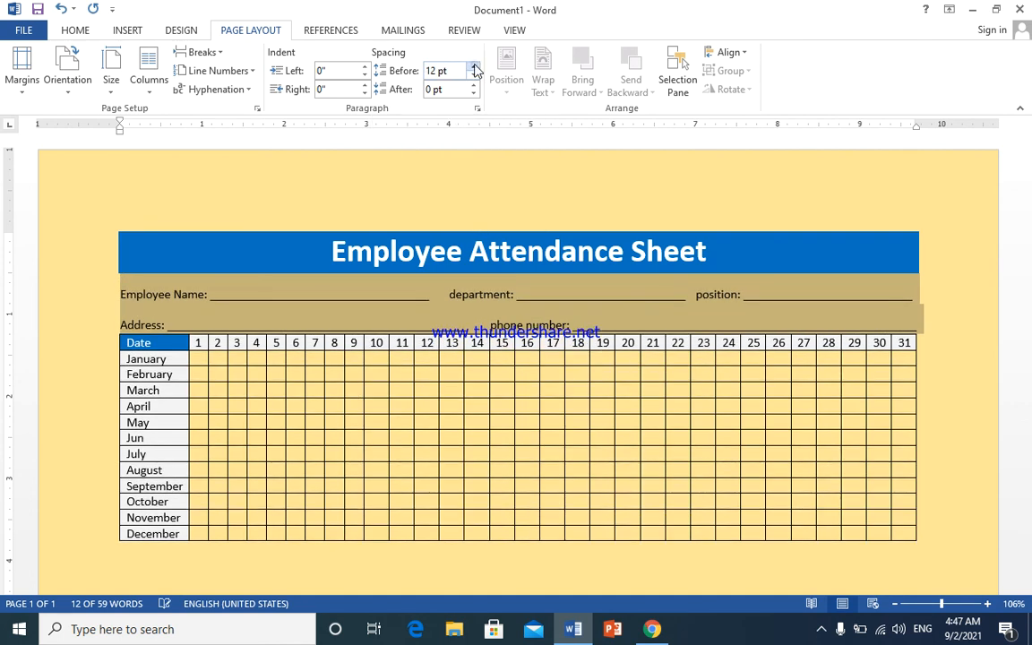
click(475, 67)
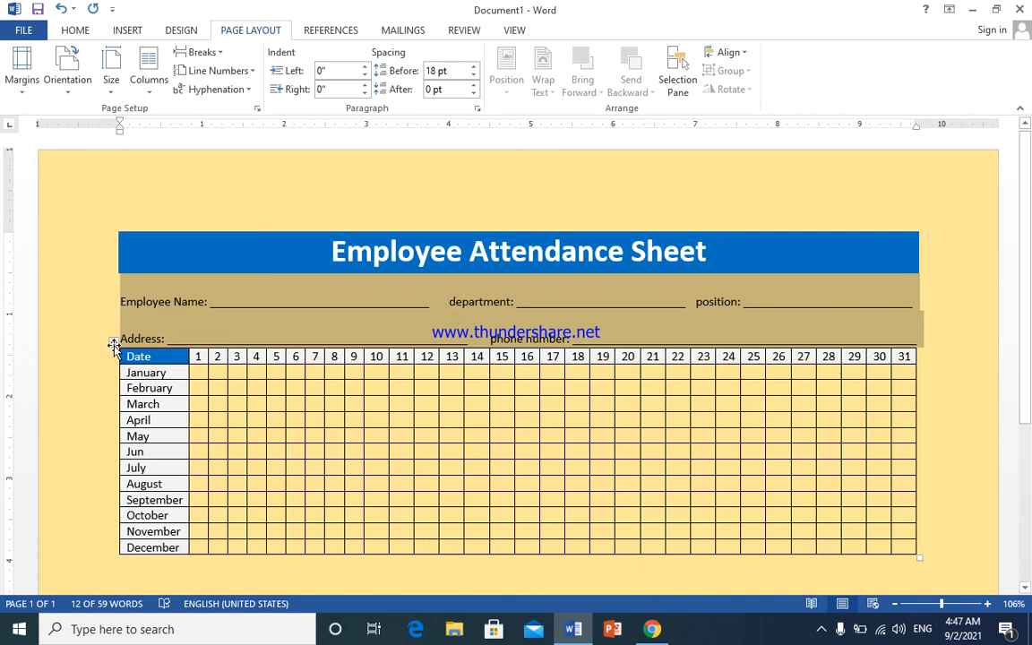
click(114, 344)
click(128, 351)
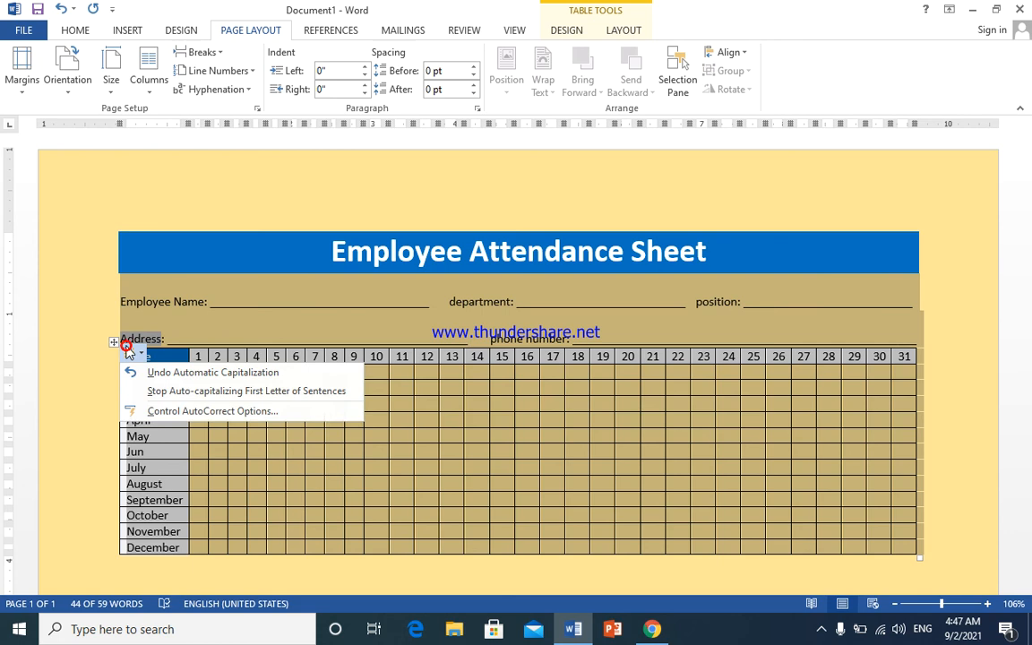
click(933, 318)
click(932, 314)
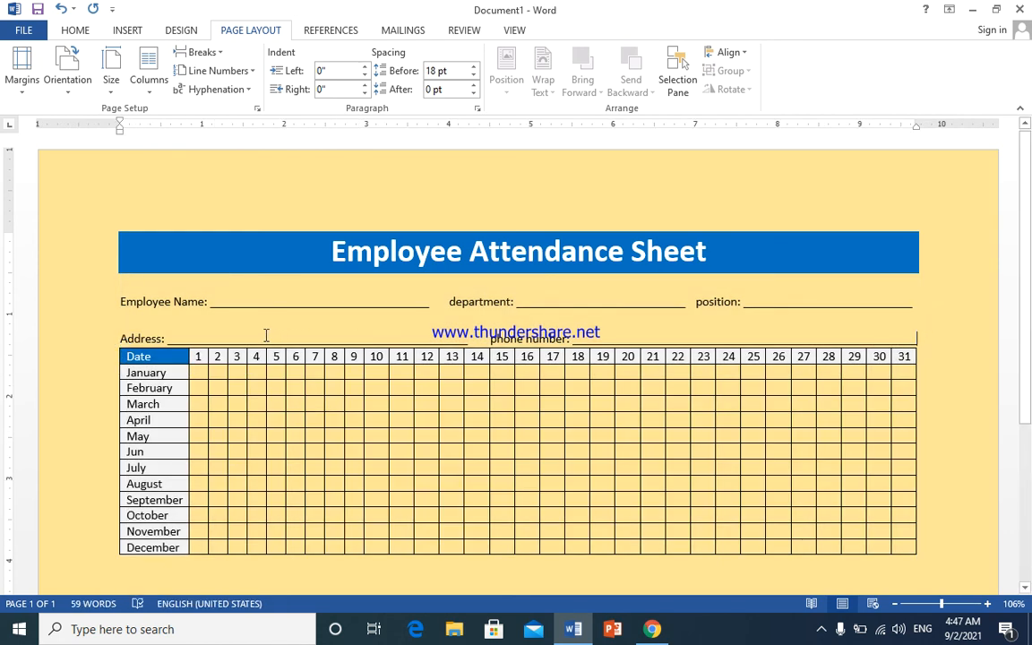
- Set the row height of the entire attendance table to 0.3"
click(112, 341)
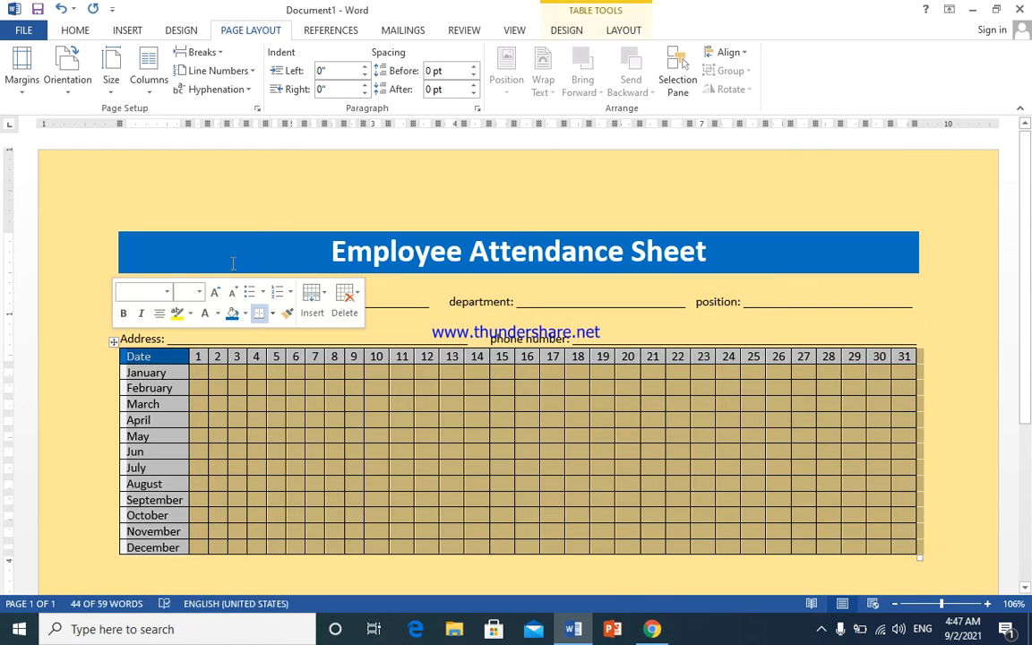
click(633, 32)
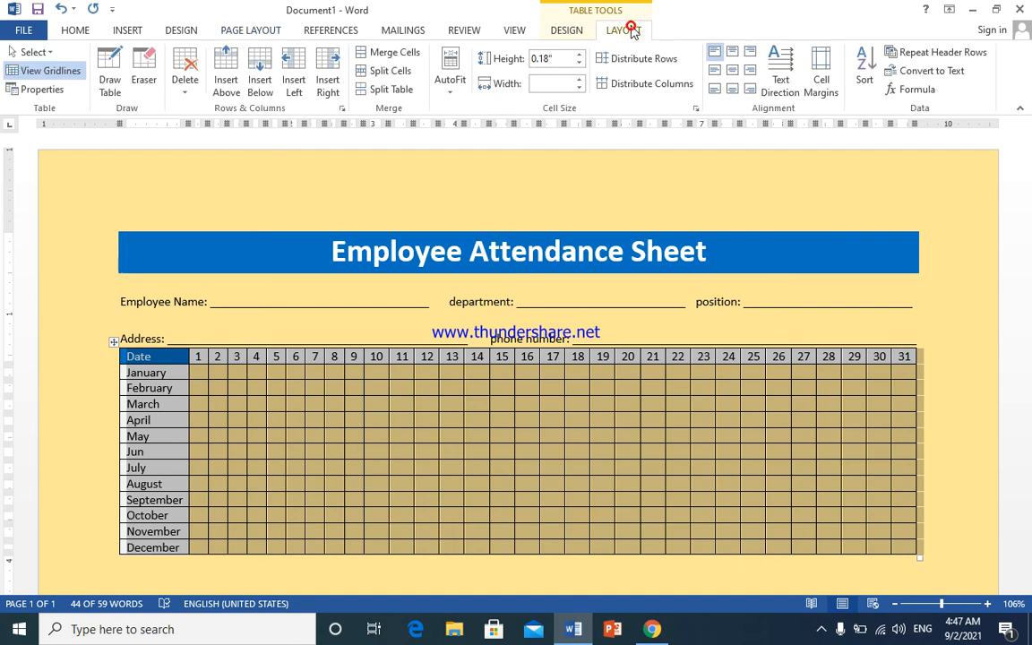
click(567, 32)
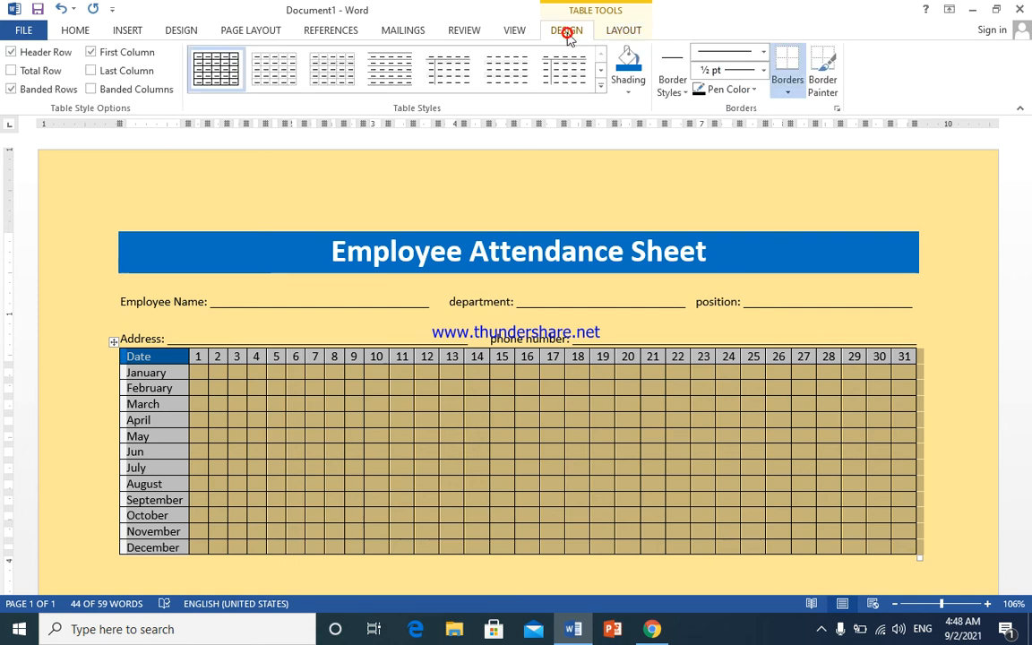
click(616, 30)
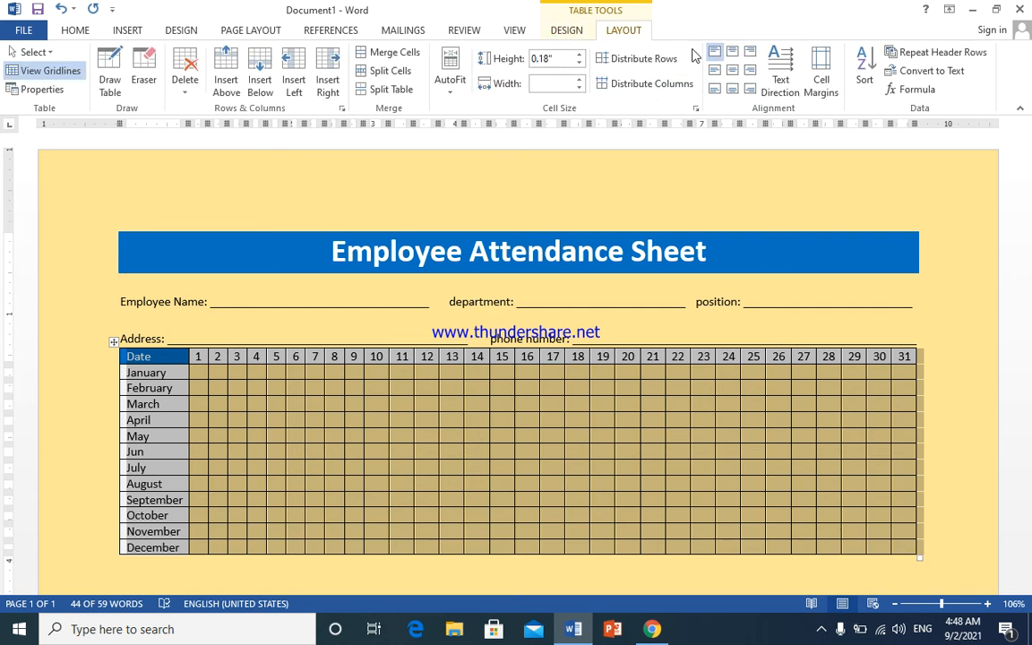
click(579, 53)
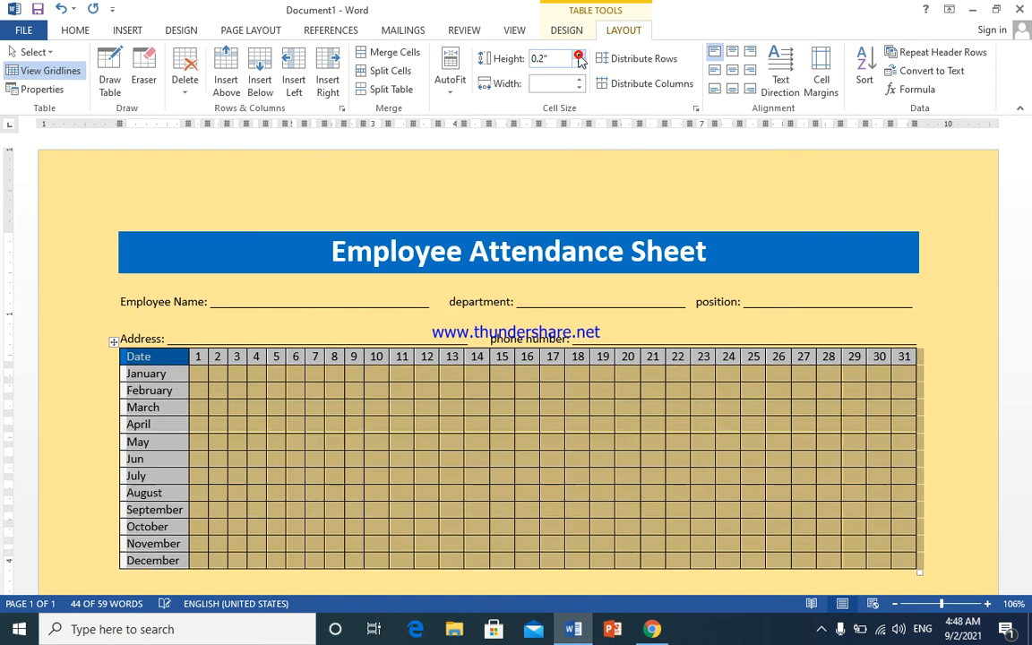
click(580, 54)
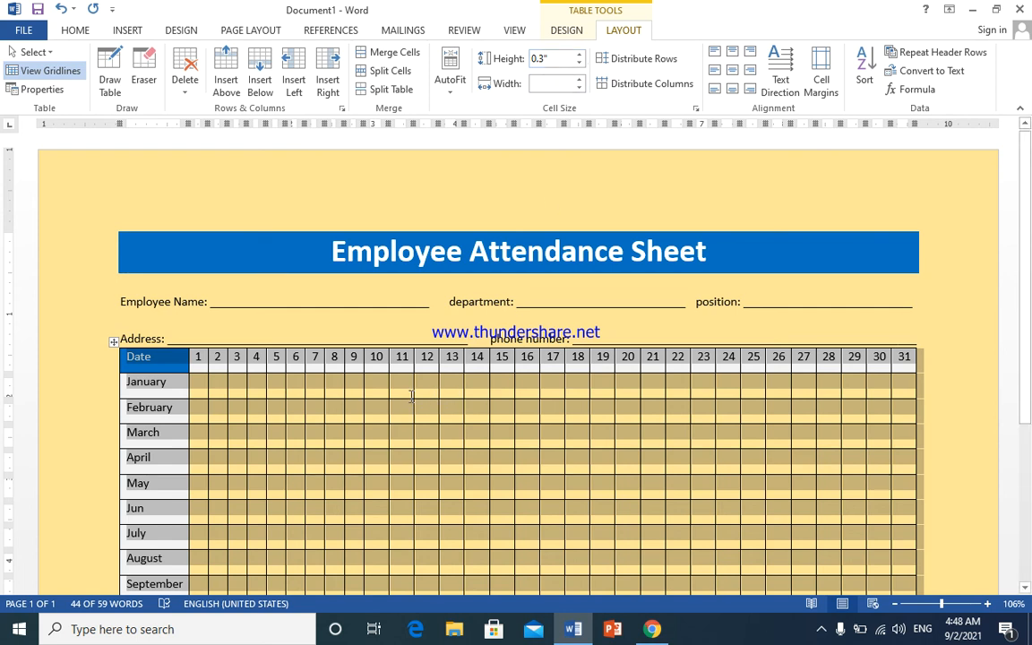
click(410, 396)
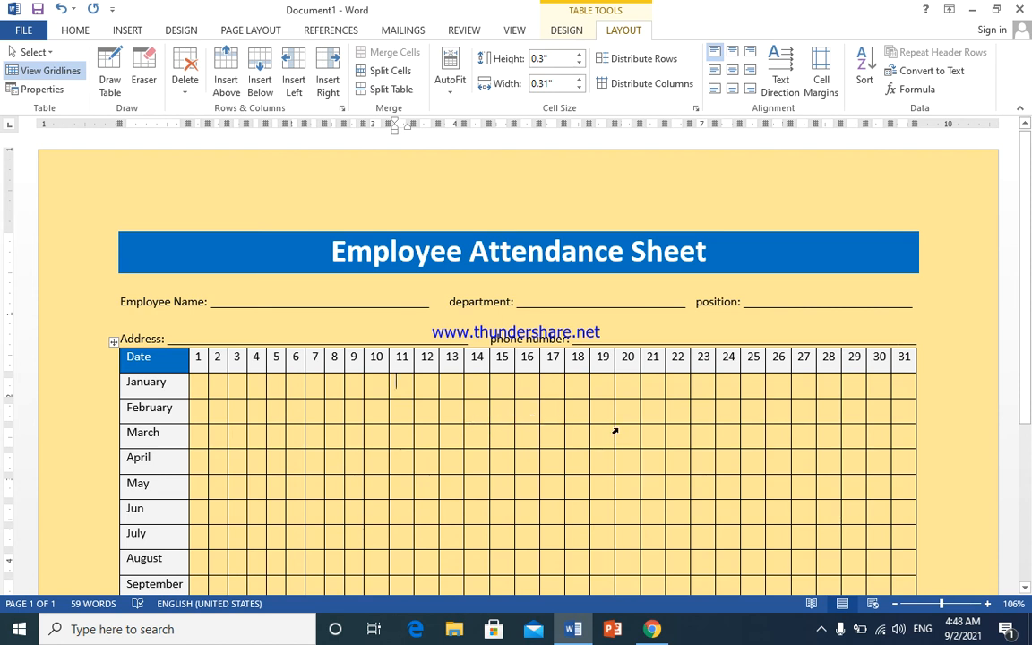
- Review the sheet's layout from the title down to the December row and the page end
scroll(667, 432, down, 2)
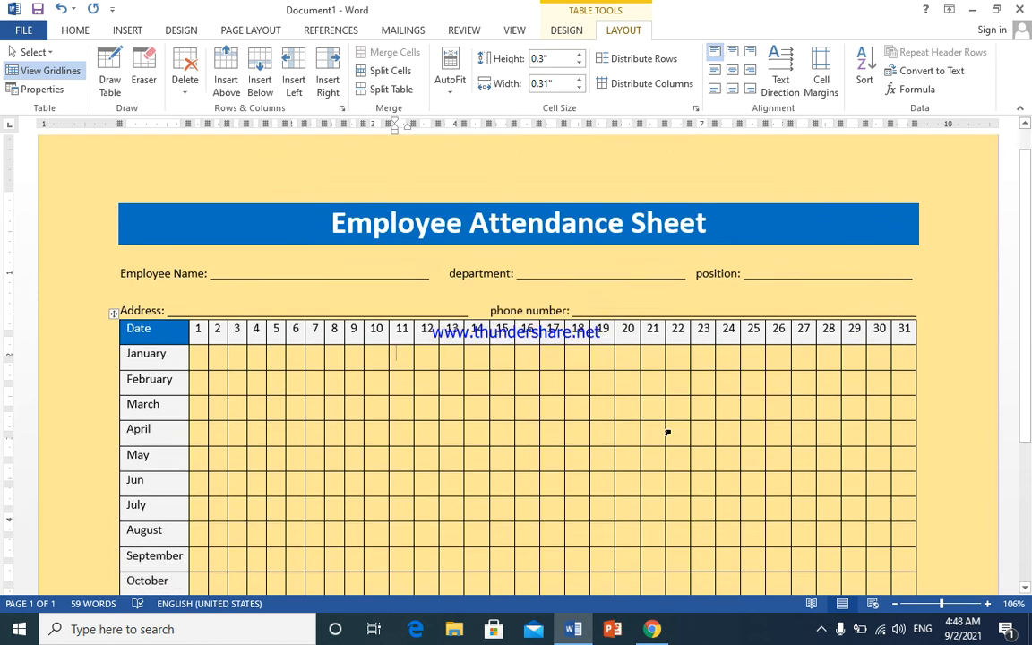
scroll(361, 307, down, 4)
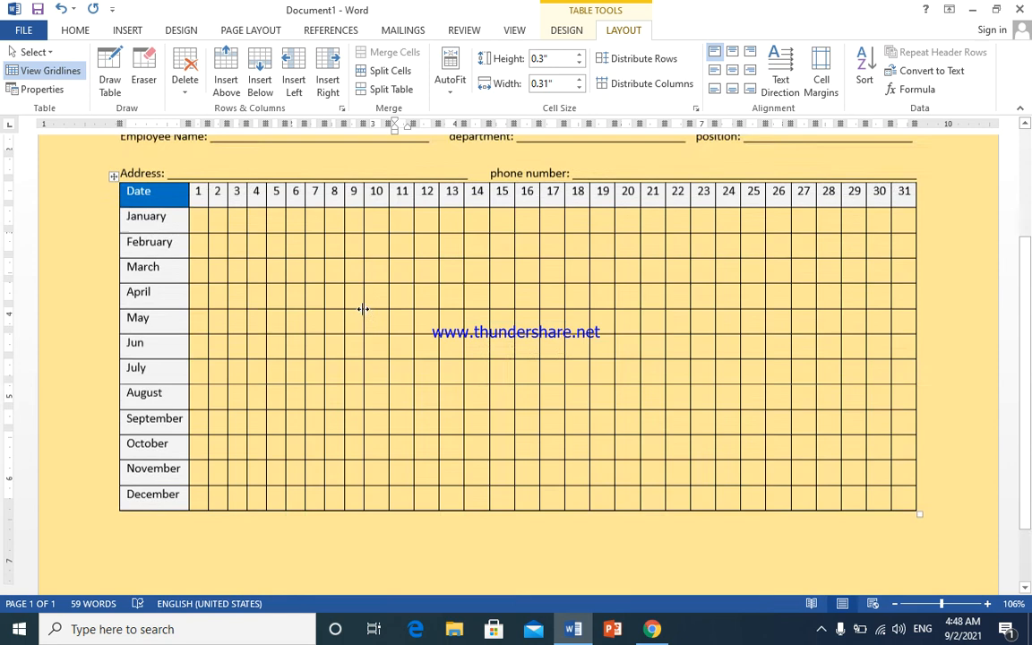
scroll(378, 309, up, 6)
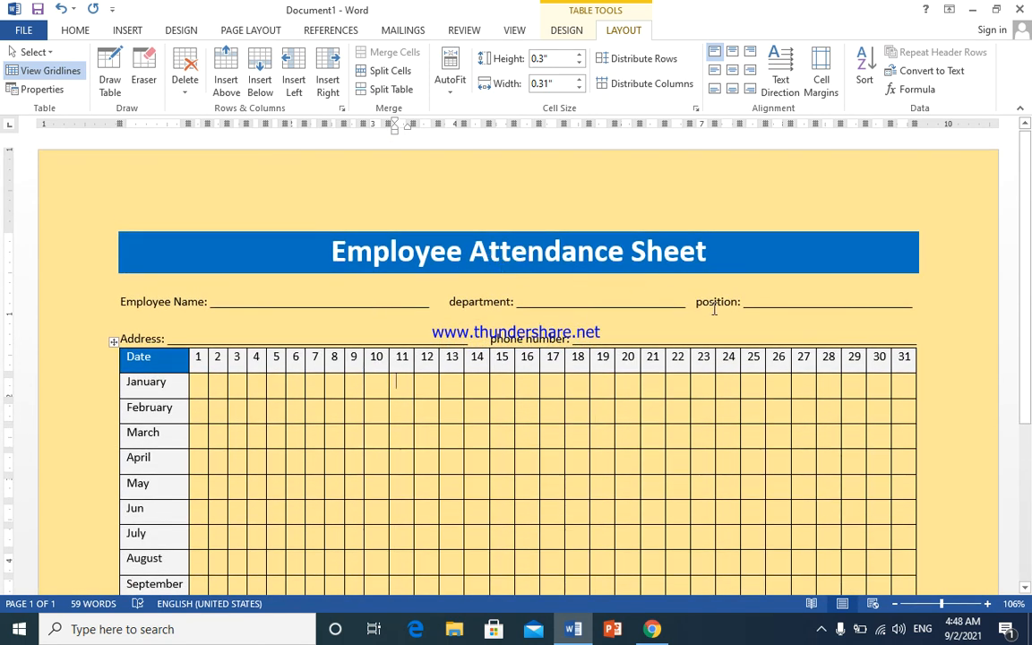
scroll(714, 308, down, 6)
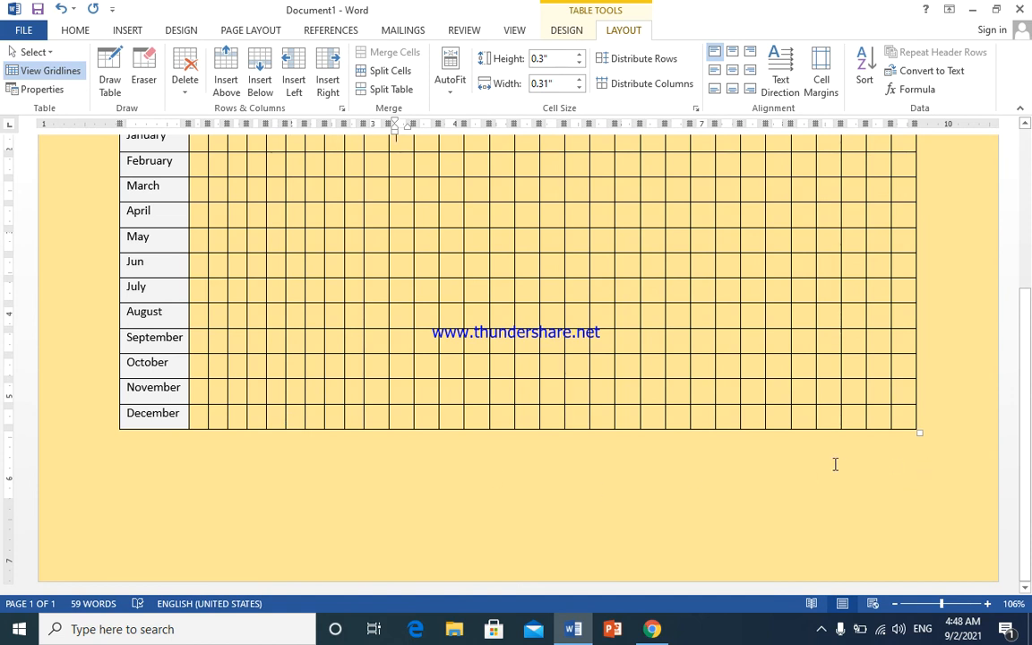
click(834, 463)
scroll(687, 405, up, 5)
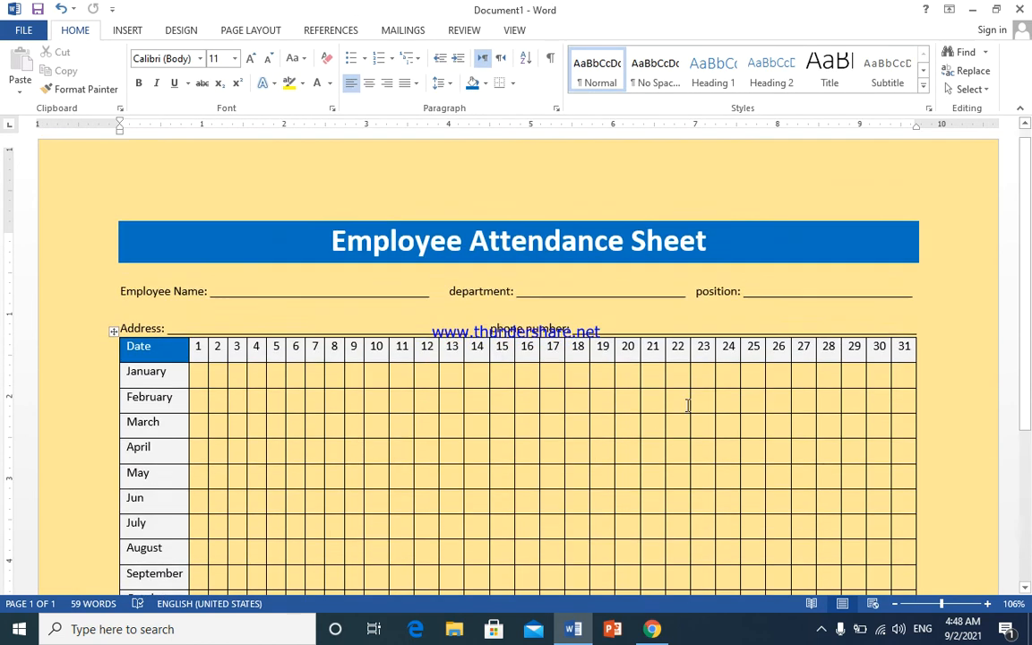
- Open the page header area for editing
click(269, 191)
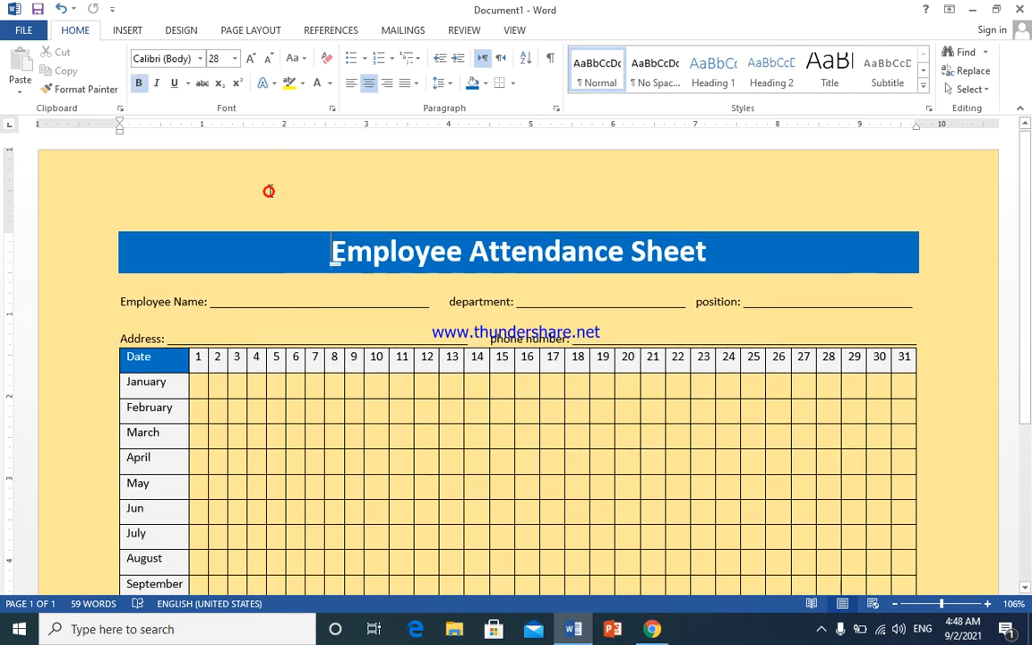
double_click(269, 191)
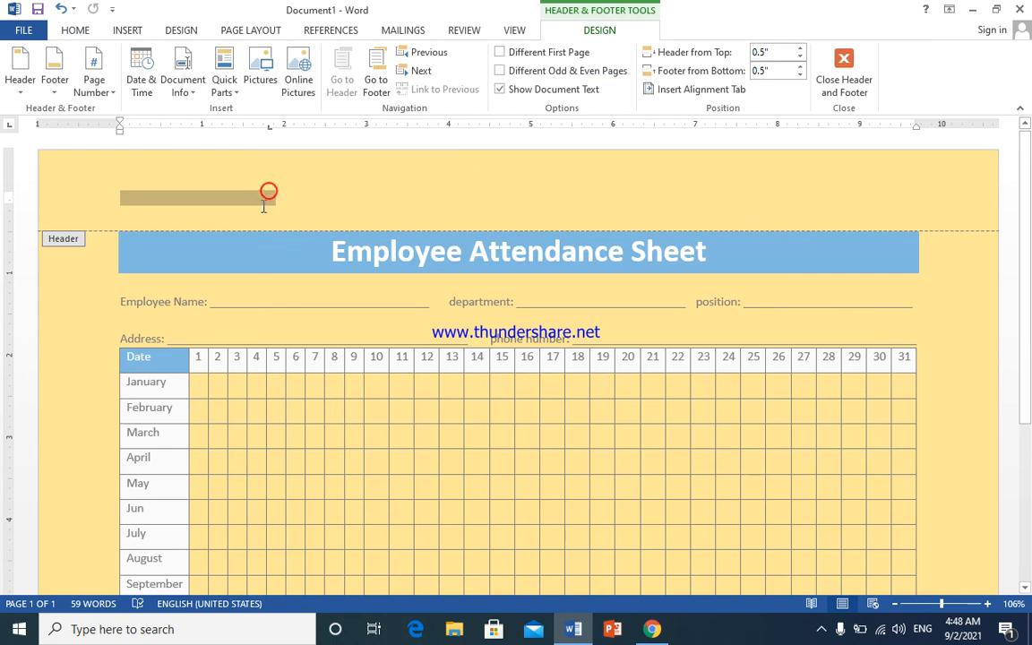
click(265, 206)
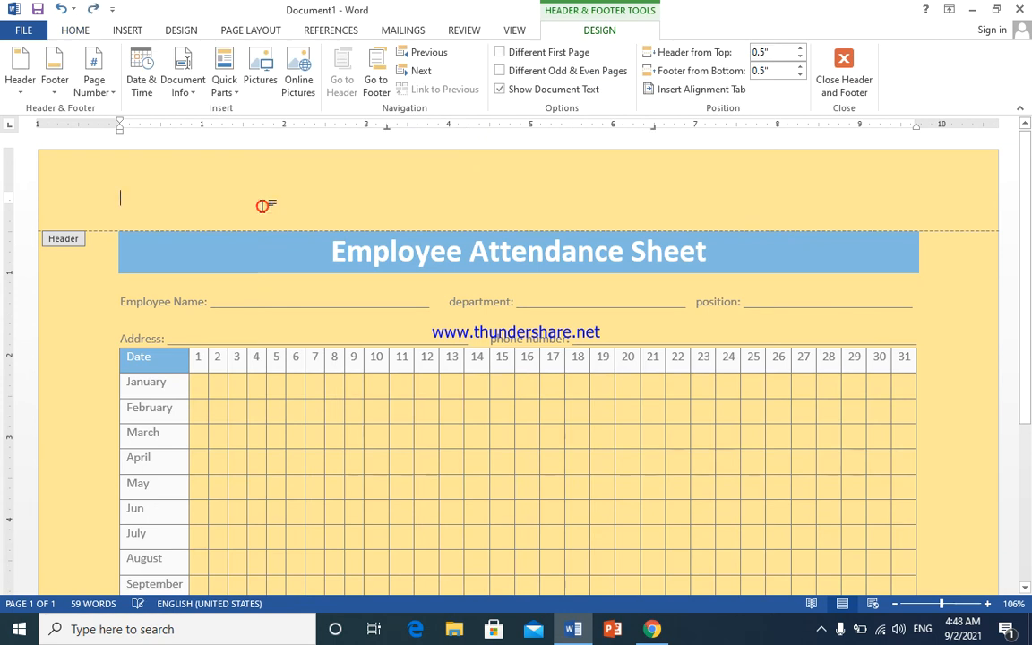
- Choose the grey diamond art pattern as the page border for the whole document
click(175, 29)
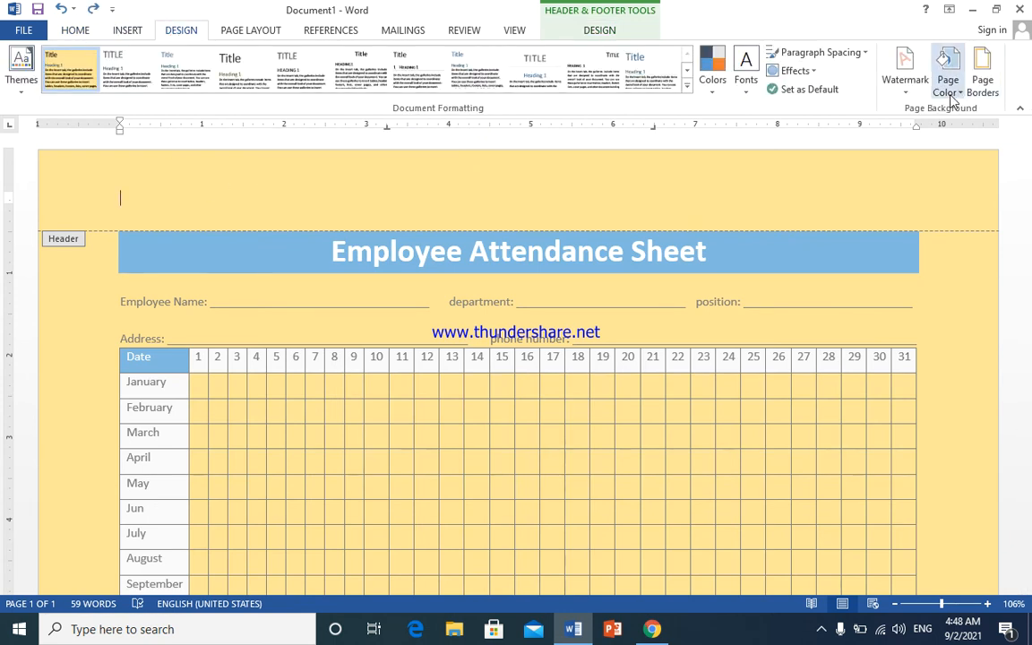
click(981, 79)
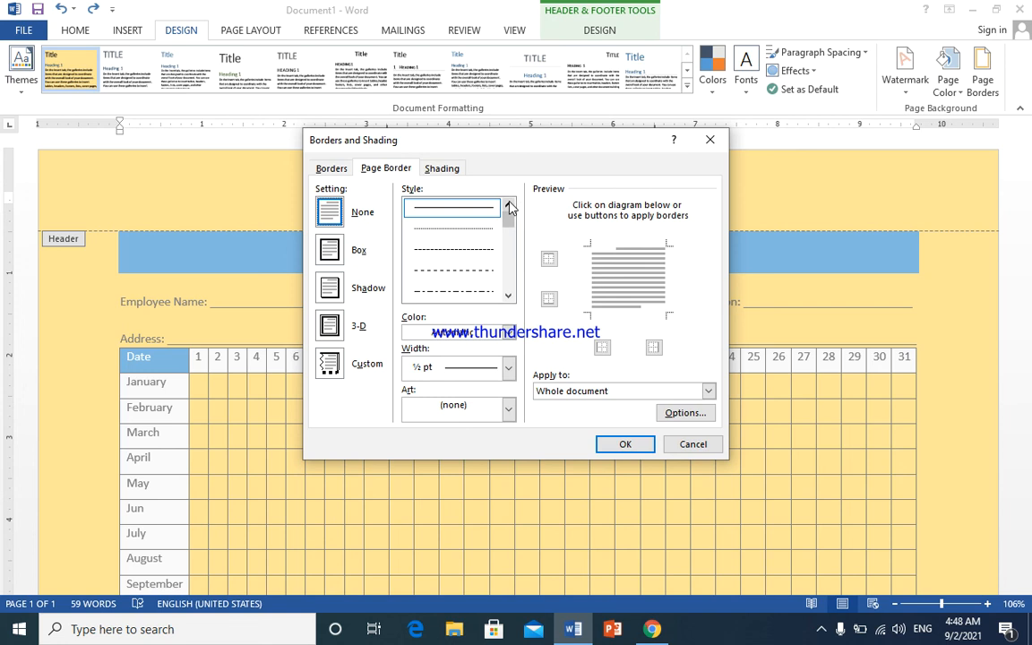
click(508, 368)
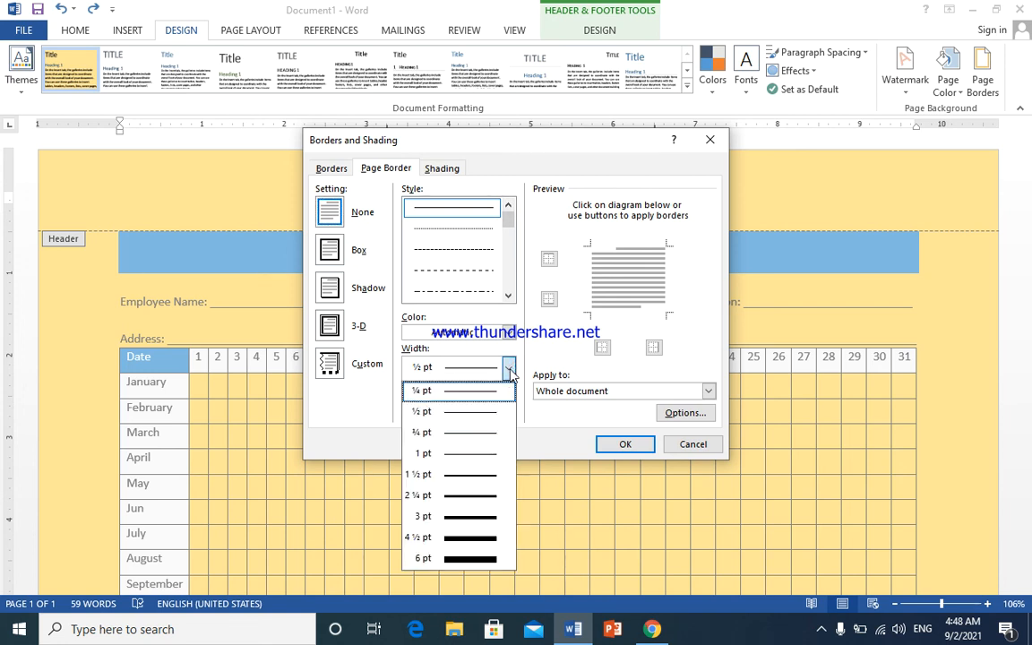
click(509, 370)
click(508, 407)
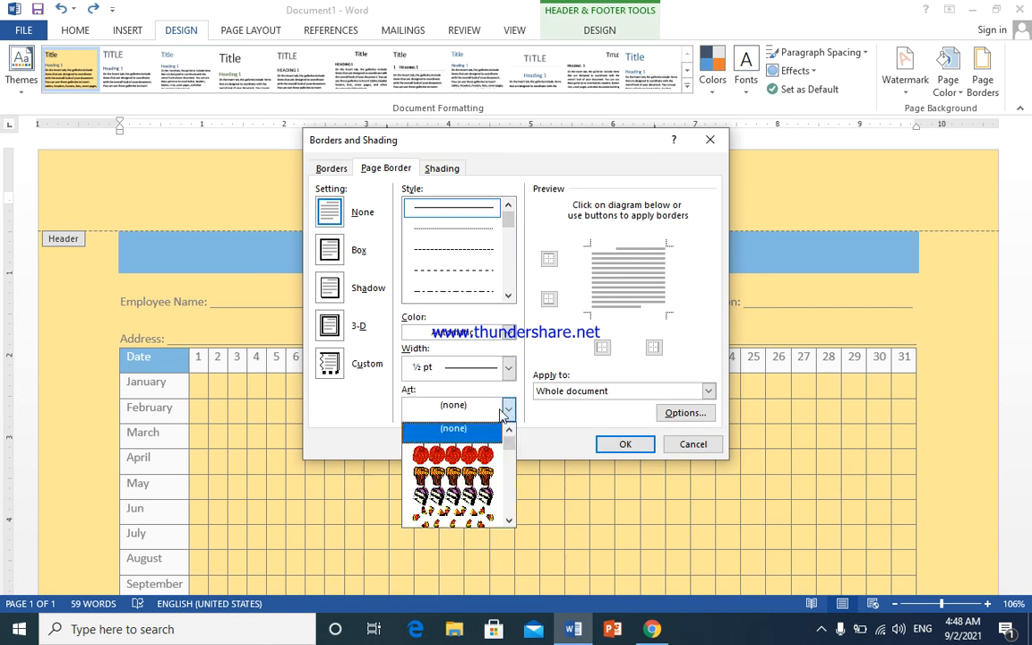
scroll(505, 407, down, 6)
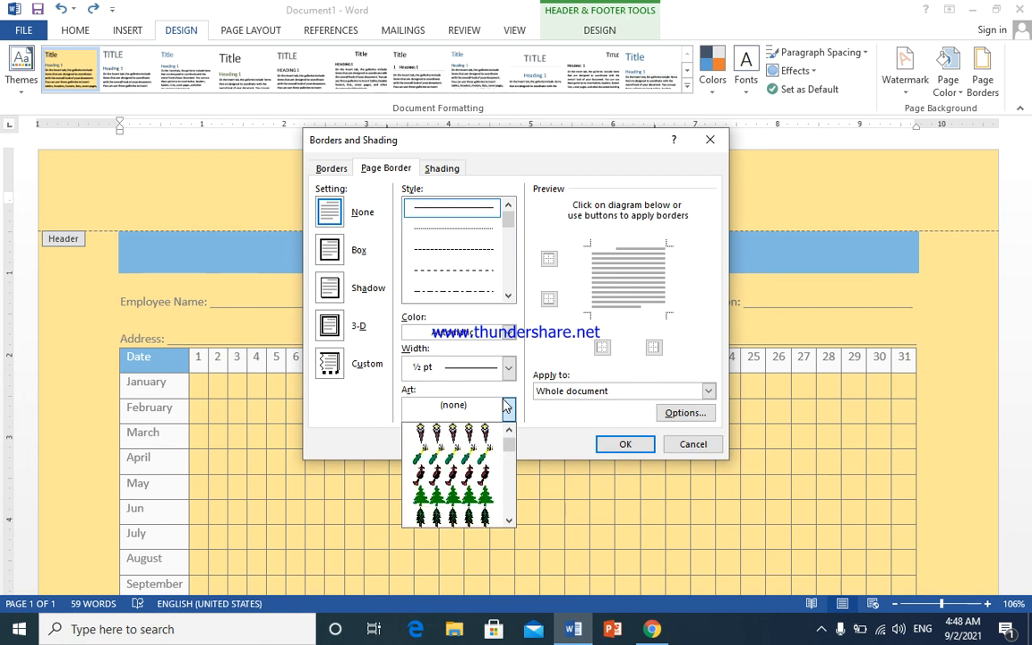
scroll(454, 505, down, 8)
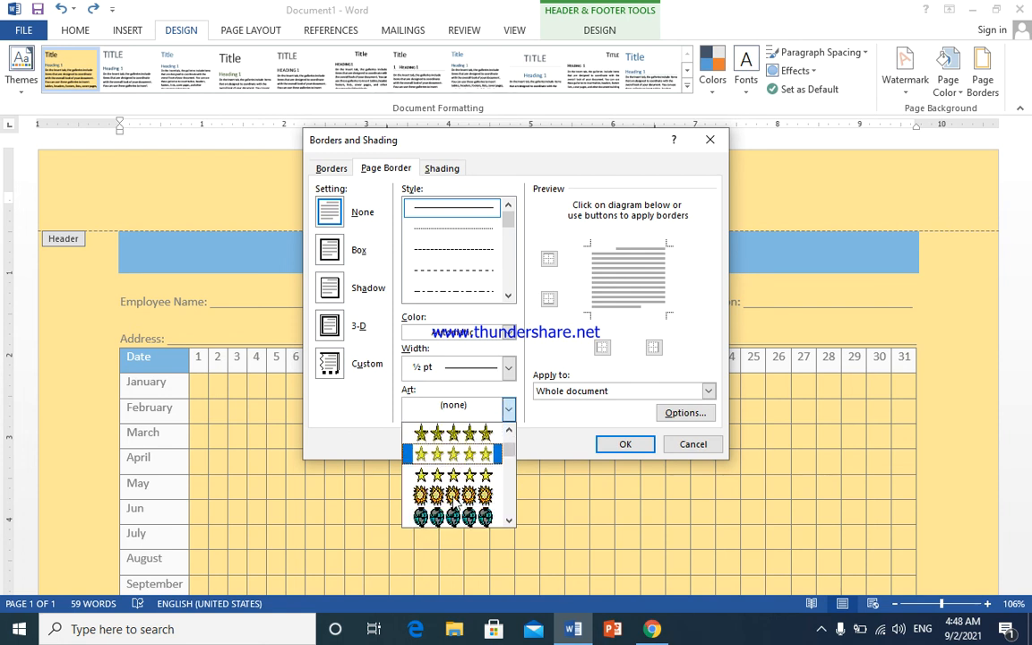
scroll(460, 502, down, 8)
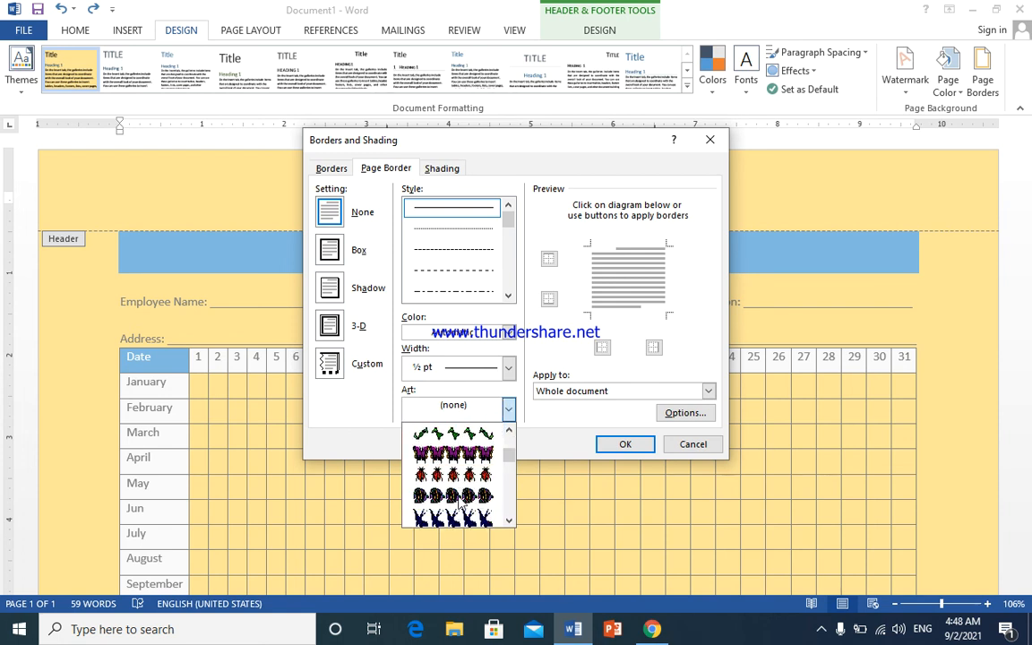
scroll(460, 504, down, 3)
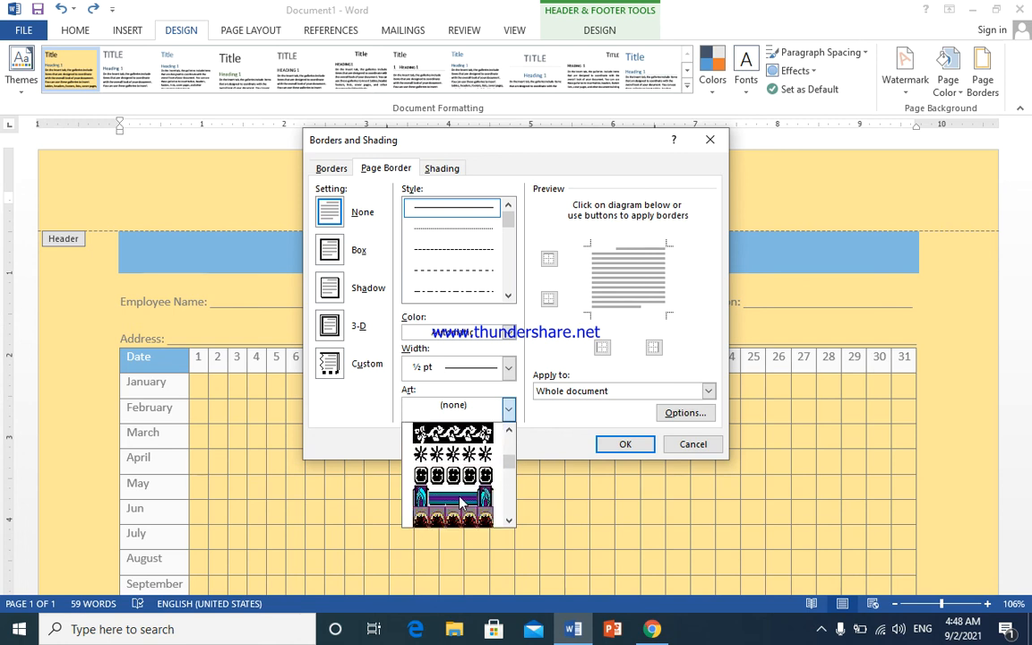
scroll(459, 504, down, 8)
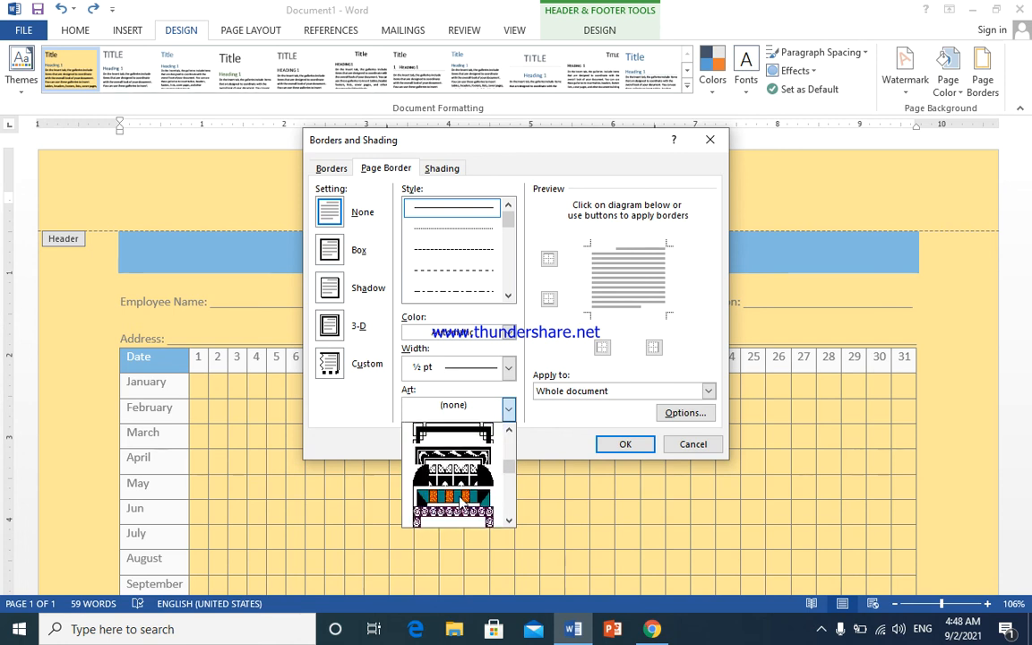
scroll(454, 475, down, 3)
scroll(459, 504, down, 8)
scroll(466, 501, down, 10)
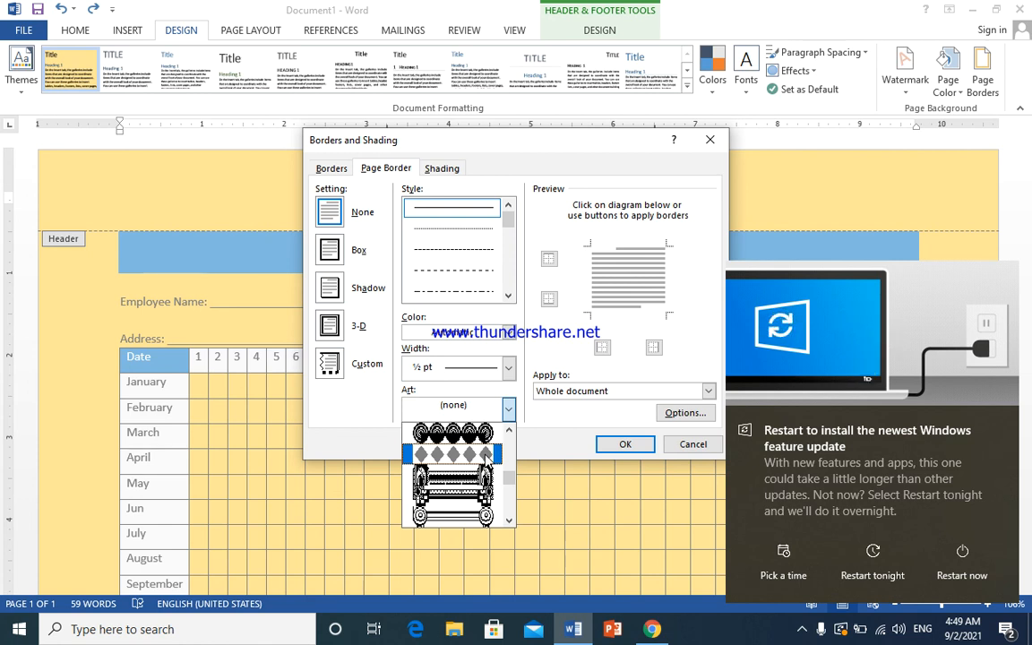
click(479, 454)
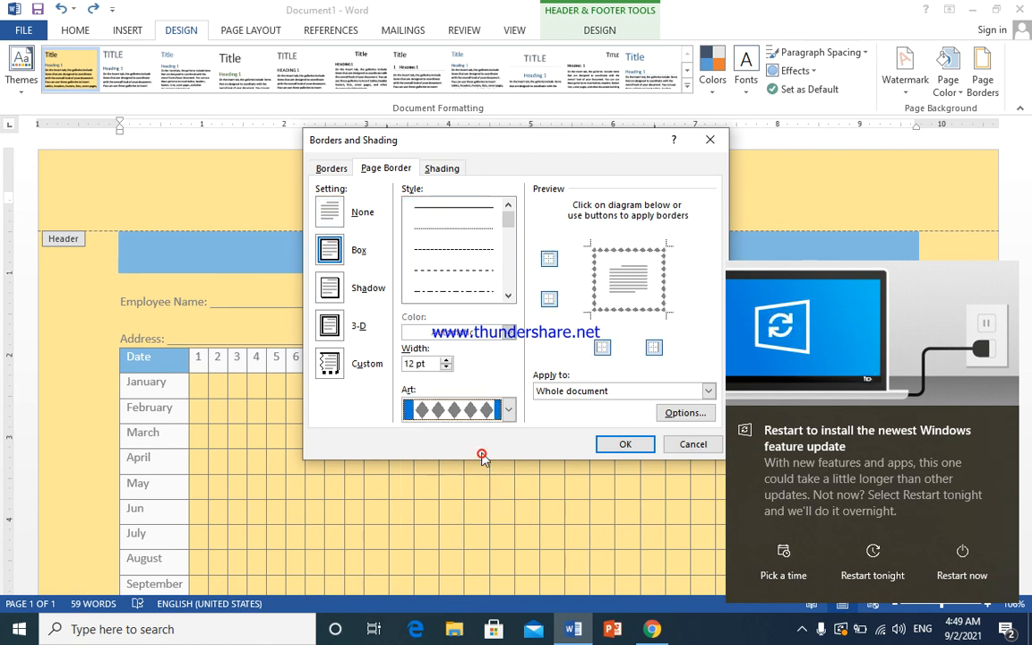
- Remove the left and right sides of the diamond page border and apply it with only the top and bottom rows
click(602, 346)
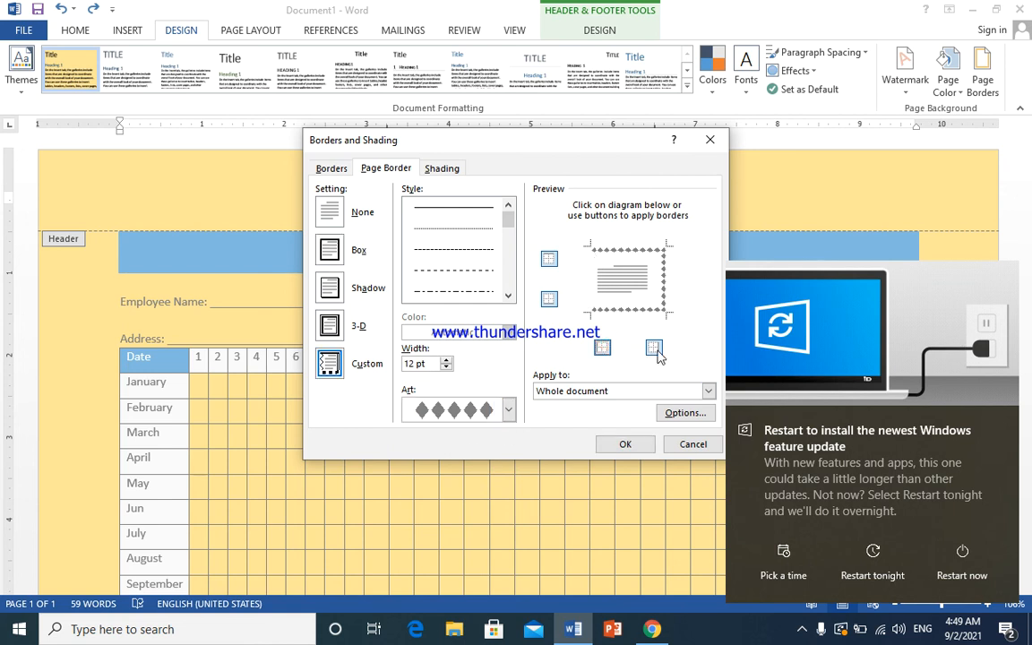
click(654, 347)
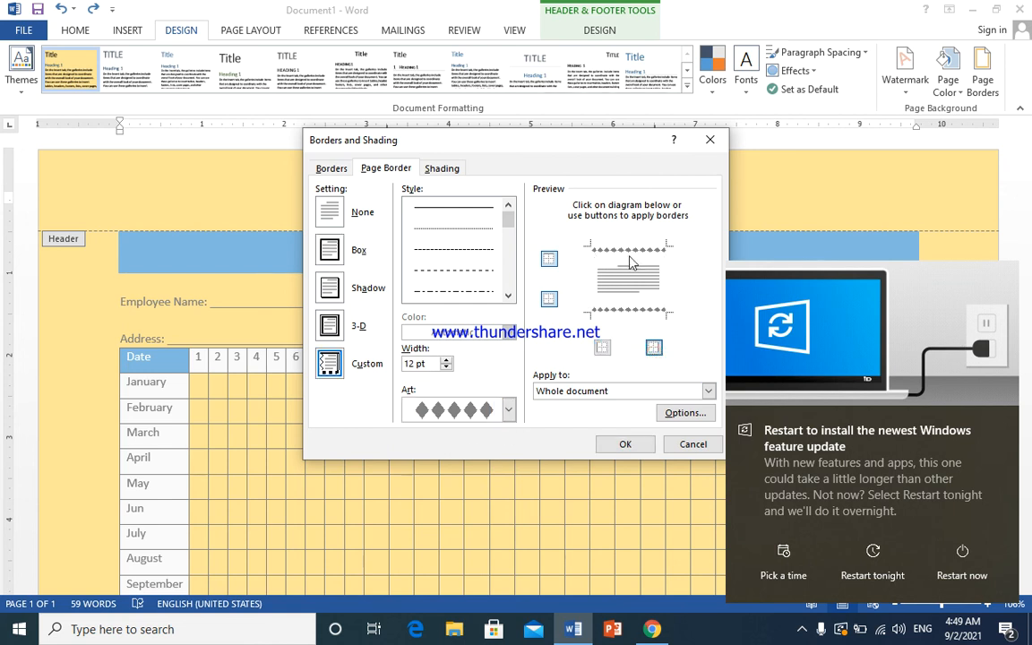
click(609, 444)
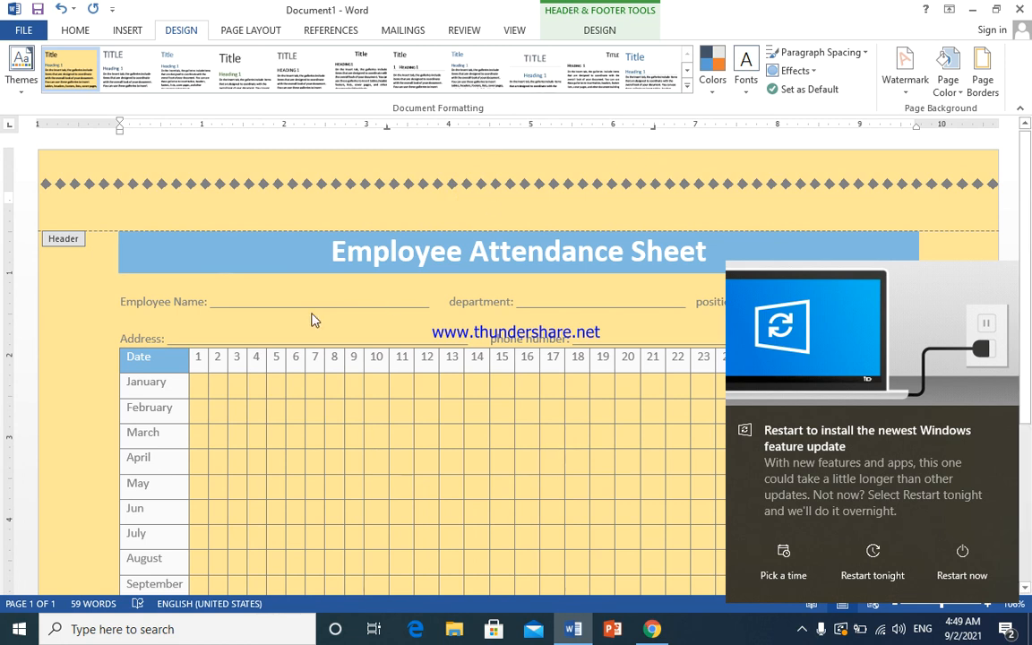
- Close the header area to return to the document body and dismiss the Windows update notification
double_click(93, 335)
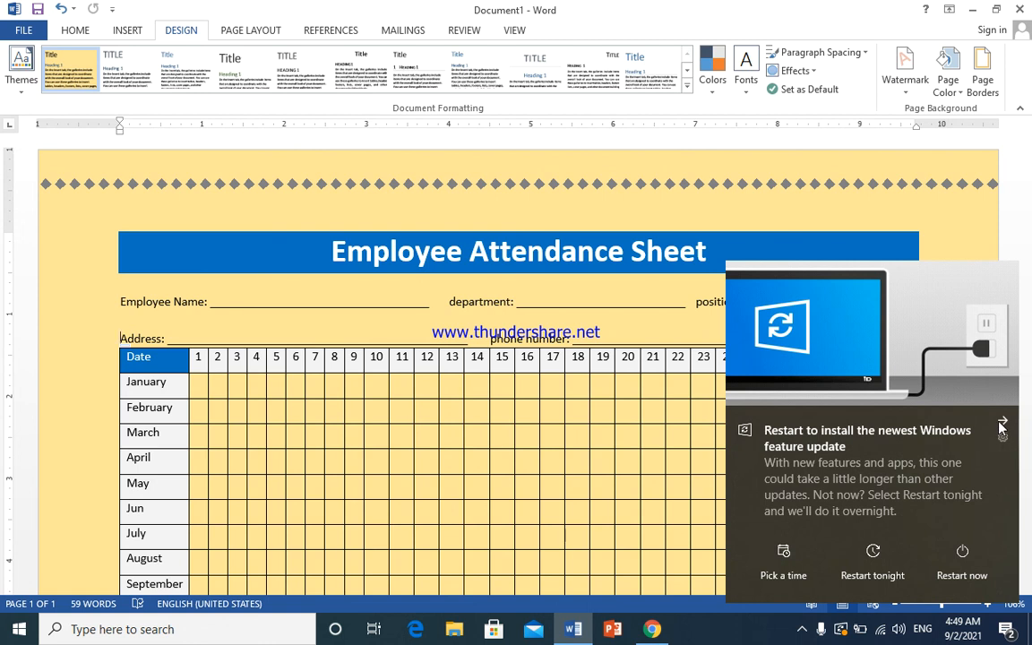
click(1002, 426)
click(951, 368)
- Check the diamond borders at both ends of the page and open the print preview of the attendance sheet
scroll(946, 371, down, 5)
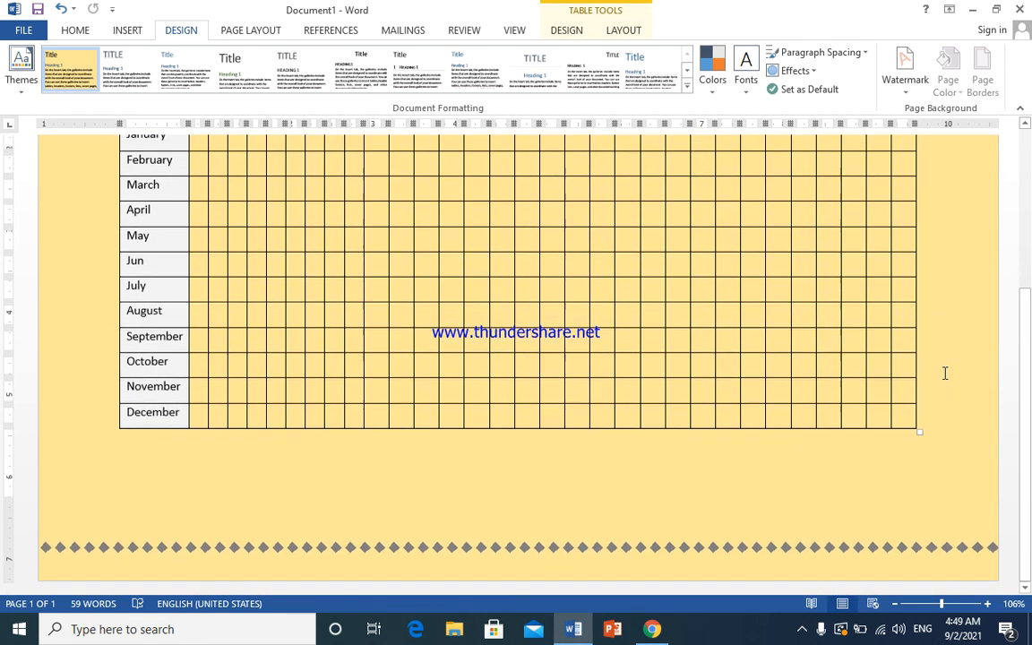
scroll(944, 373, up, 5)
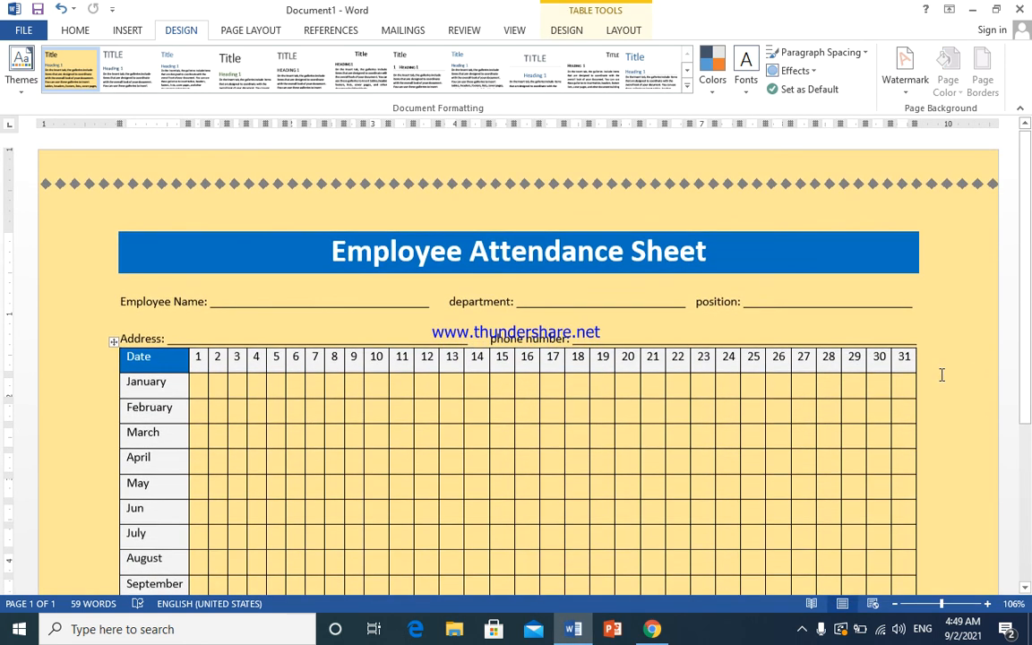
click(931, 430)
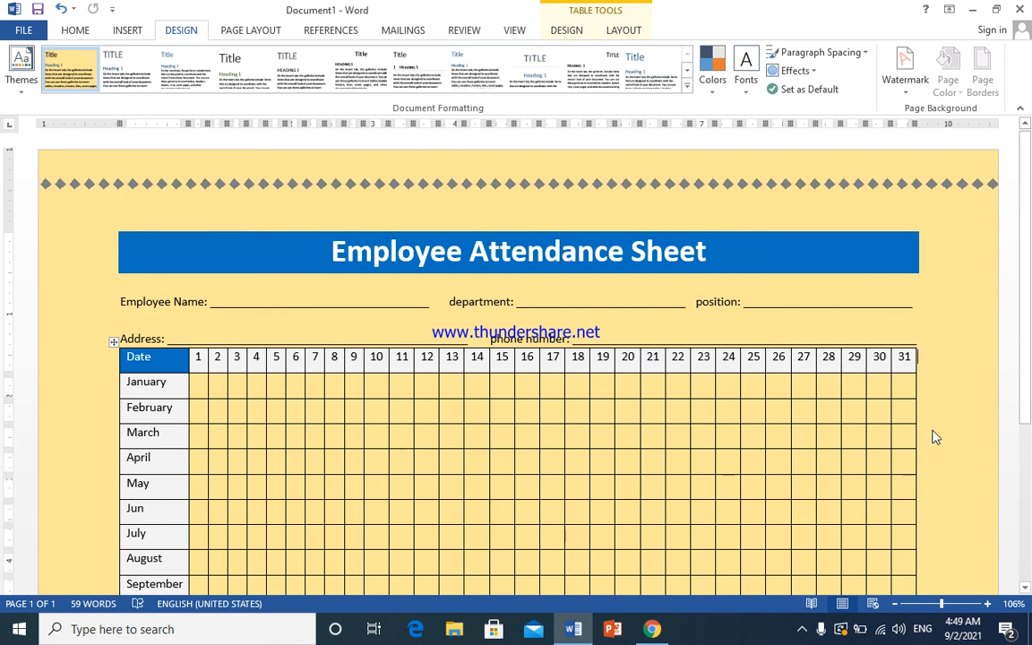
key(ctrl+p)
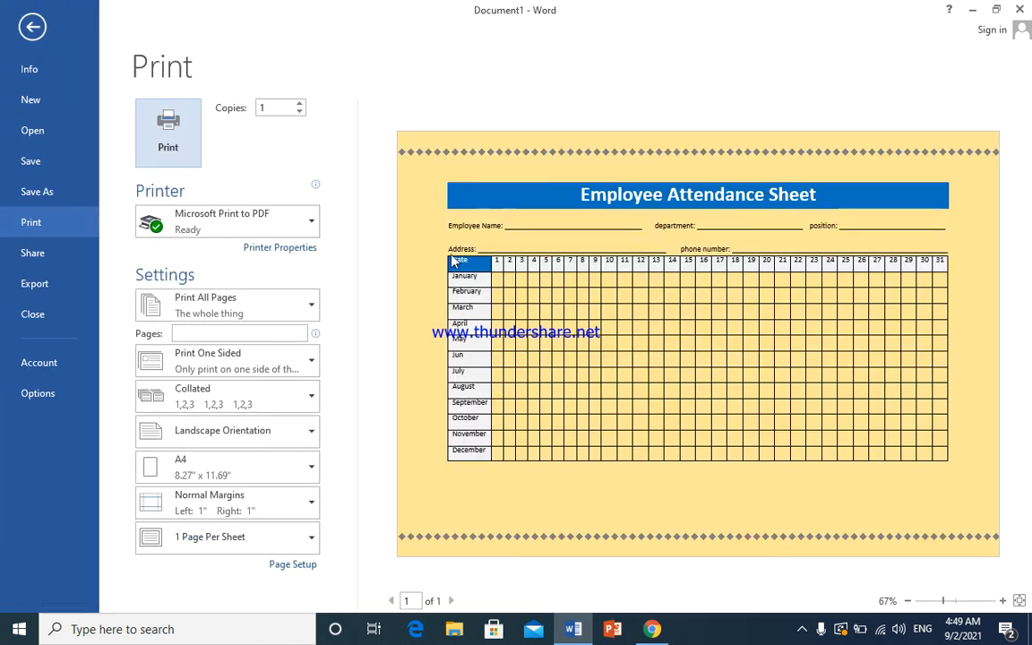